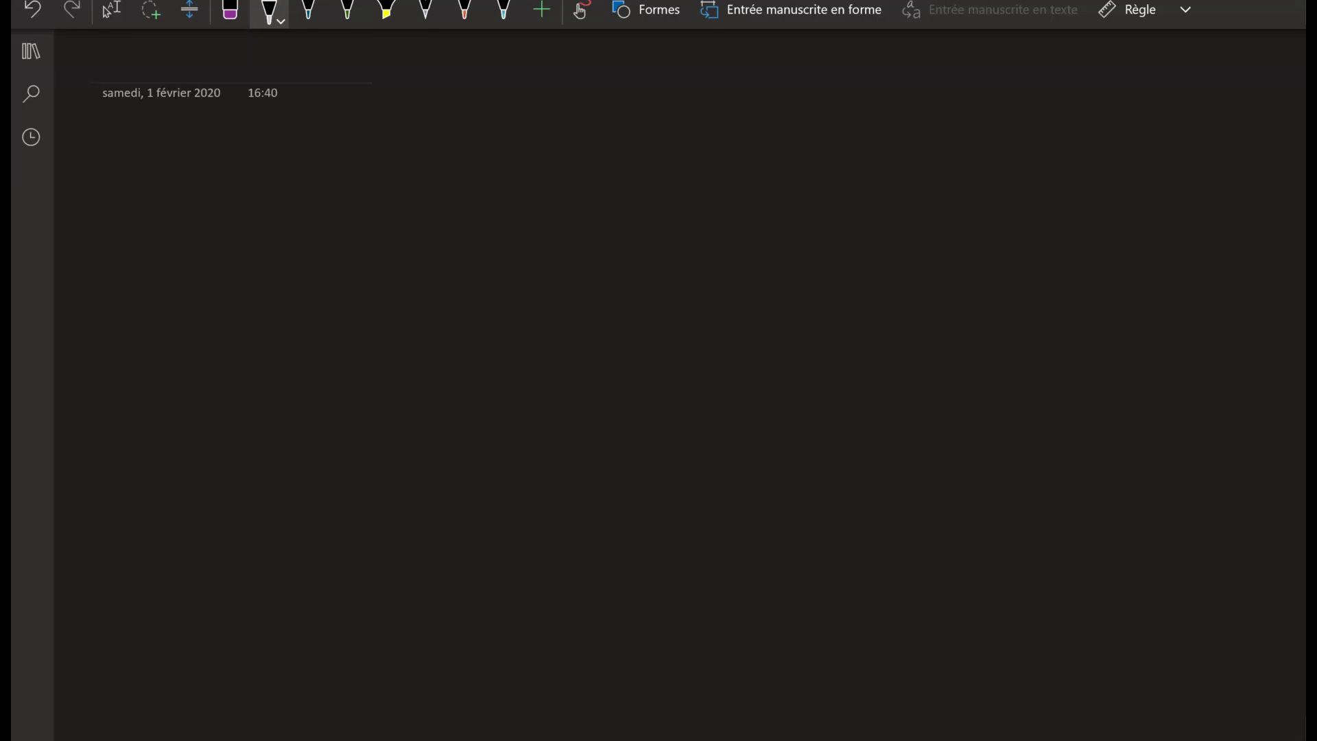
Step: Draw NAS and Router boxes, links above and below the Router, and a Router–NAS line
mouse_move(802, 122)
mouse_down()
mouse_move(801, 224)
mouse_move(817, 219)
mouse_up()
mouse_move(831, 142)
mouse_down()
mouse_move(821, 166)
mouse_move(847, 147)
mouse_move(878, 166)
mouse_up()
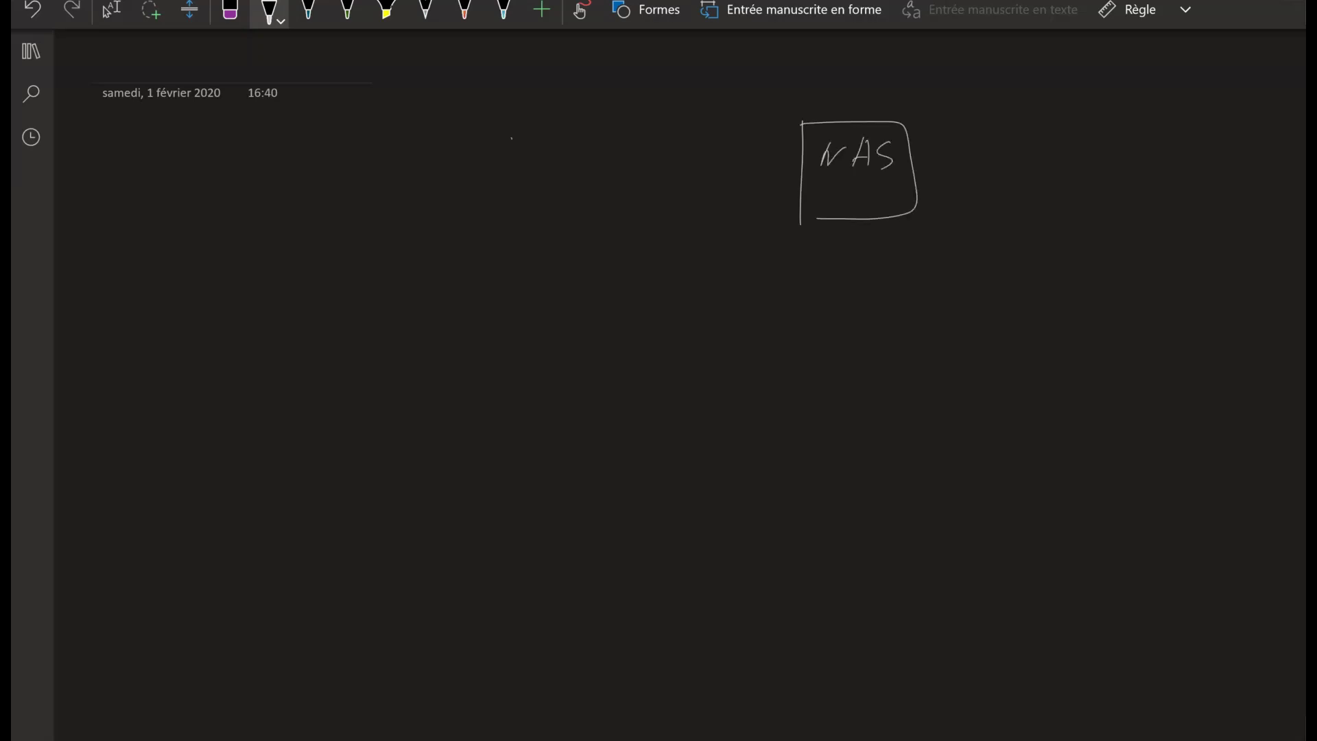
mouse_move(511, 138)
mouse_down()
mouse_move(515, 219)
mouse_move(539, 212)
mouse_up()
mouse_move(531, 164)
mouse_down()
mouse_move(532, 185)
mouse_move(582, 184)
mouse_up()
drag(572, 167, 609, 183)
drag(569, 46, 571, 131)
drag(575, 211, 572, 290)
drag(638, 172, 806, 180)
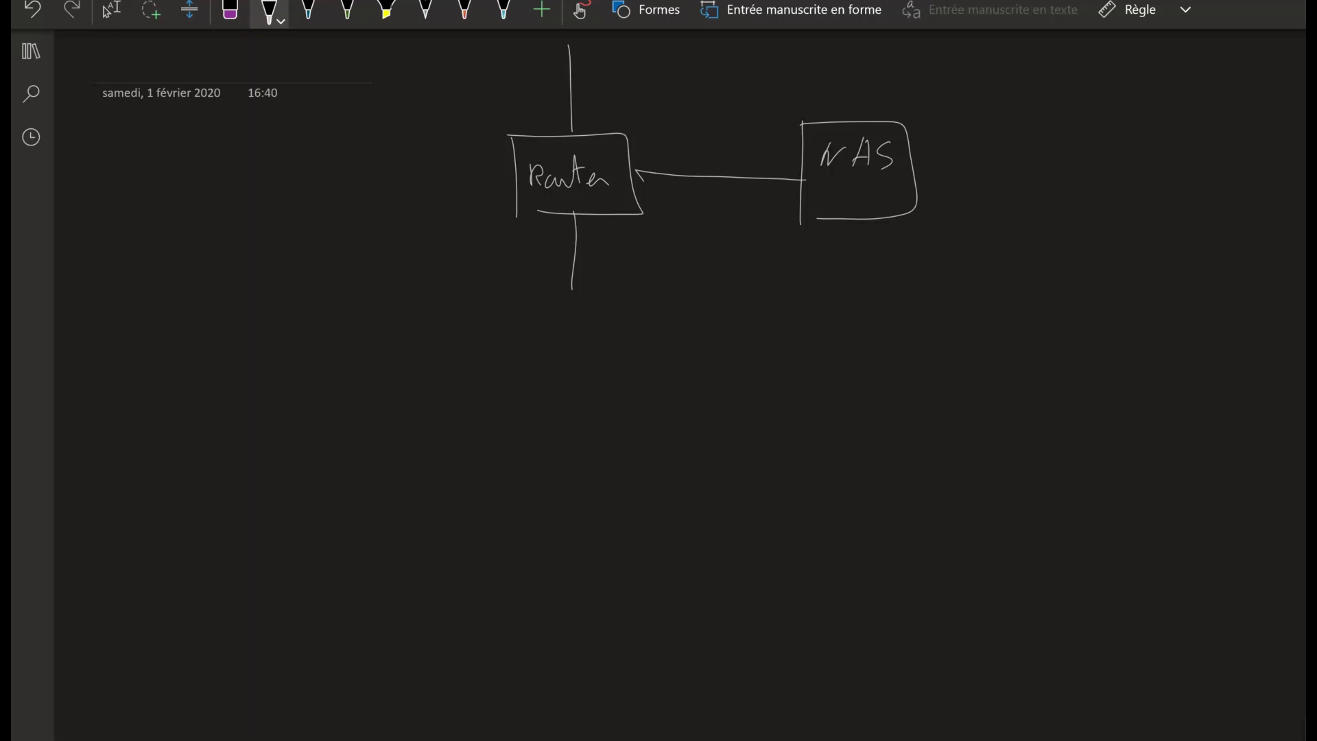
Step: Handwrite the LAN and Internet zone labels above the diagram
drag(693, 68, 713, 87)
mouse_move(719, 87)
mouse_down()
mouse_move(727, 68)
mouse_move(735, 85)
mouse_up()
drag(718, 81, 745, 74)
drag(746, 75, 773, 74)
drag(327, 87, 329, 112)
drag(311, 90, 366, 103)
mouse_move(370, 78)
mouse_down()
mouse_move(371, 107)
mouse_move(410, 109)
mouse_move(437, 89)
mouse_move(443, 113)
mouse_up()
drag(434, 90, 451, 89)
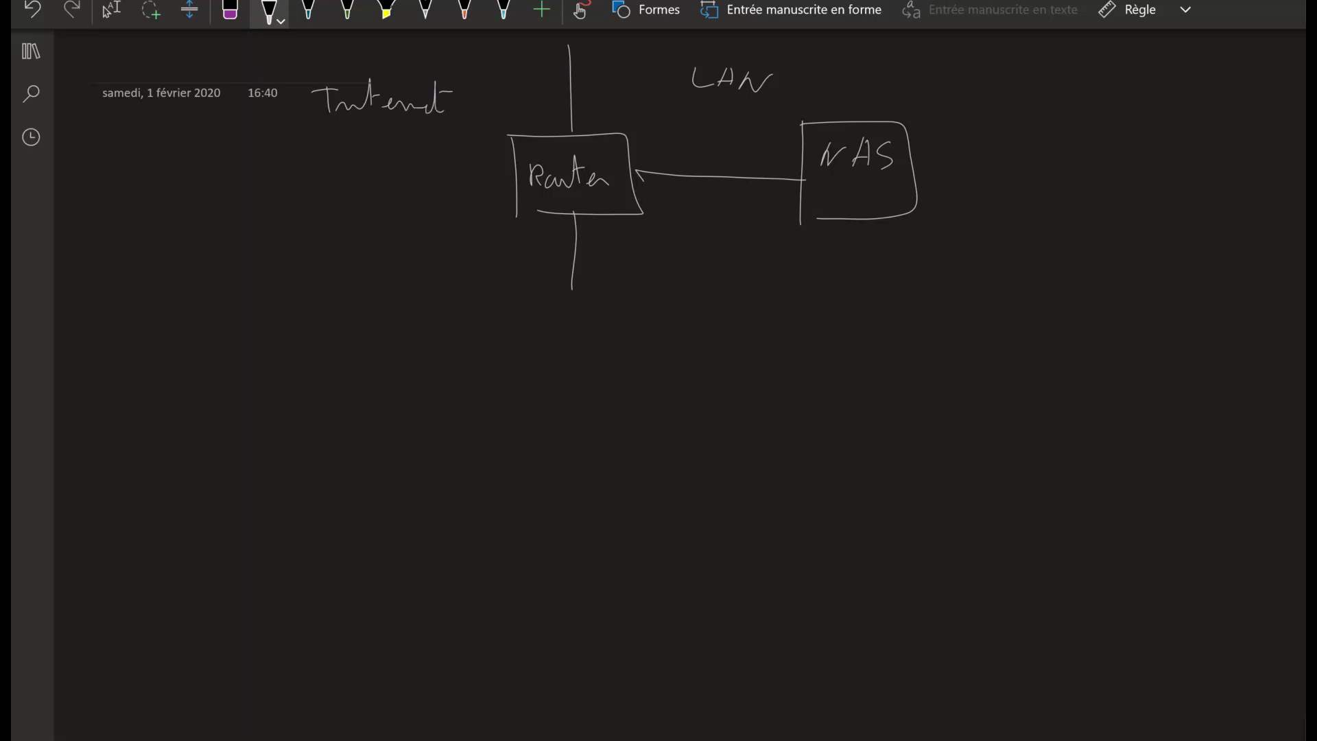
Step: Draw a WEB cloud connected to the Router and begin an FQDN heading at top right
mouse_move(162, 157)
mouse_down()
mouse_move(137, 181)
mouse_move(264, 164)
mouse_move(157, 151)
mouse_move(160, 182)
mouse_move(172, 172)
mouse_up()
mouse_move(188, 171)
mouse_down()
mouse_move(188, 189)
mouse_move(203, 172)
mouse_up()
drag(188, 181, 200, 180)
drag(189, 189, 217, 188)
drag(216, 169, 218, 189)
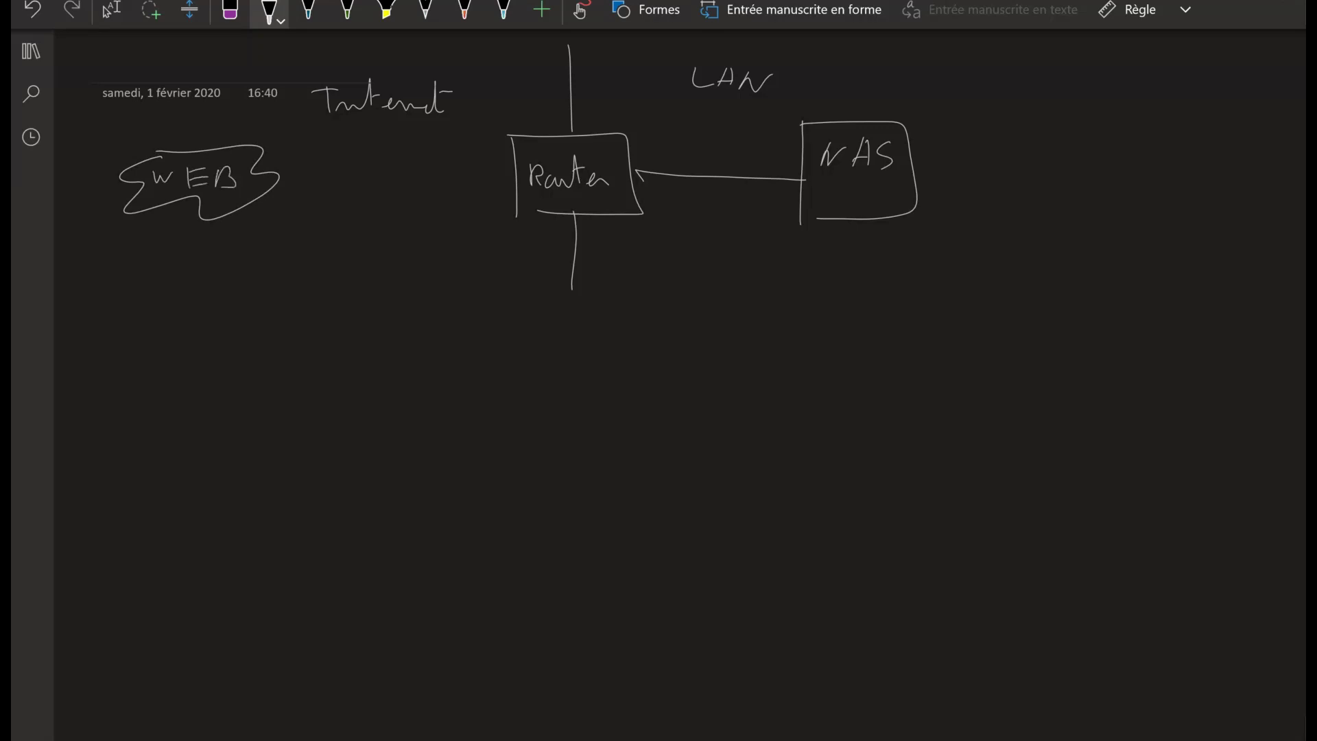
drag(279, 171, 516, 184)
drag(1039, 74, 1038, 105)
mouse_move(1039, 74)
mouse_down()
mouse_move(1058, 75)
mouse_move(1067, 97)
mouse_move(1159, 73)
mouse_up()
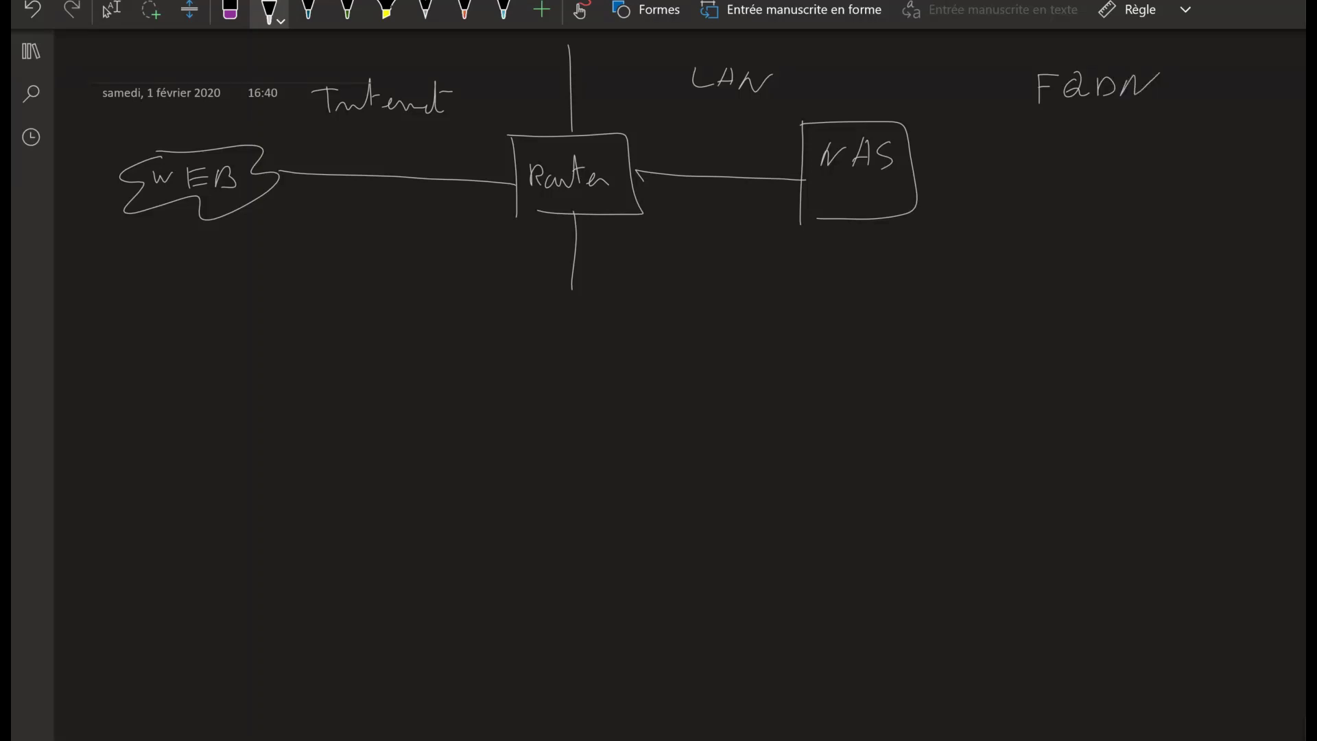
Step: Write Test.com under FQDN and draw an LE box below the WEB cloud
drag(1031, 127, 1031, 146)
drag(1019, 128, 1145, 151)
mouse_move(235, 237)
mouse_down()
mouse_move(235, 280)
mouse_move(308, 280)
mouse_move(271, 270)
mouse_up()
drag(271, 249, 286, 249)
drag(272, 259, 288, 269)
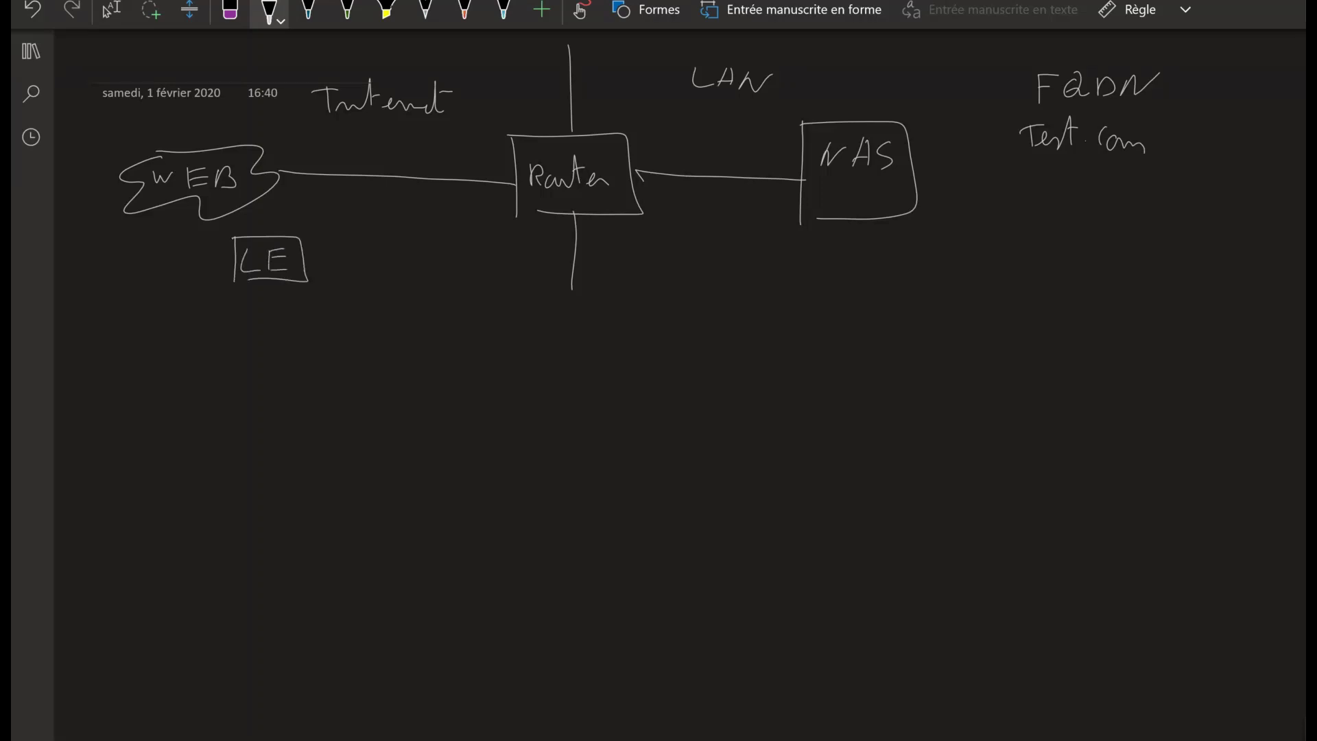
Step: Draw an HTTPS arrow from NAS to LE and an HTTP return curve back to NAS
mouse_move(799, 198)
mouse_down()
mouse_move(666, 238)
mouse_move(305, 267)
mouse_move(316, 276)
mouse_up()
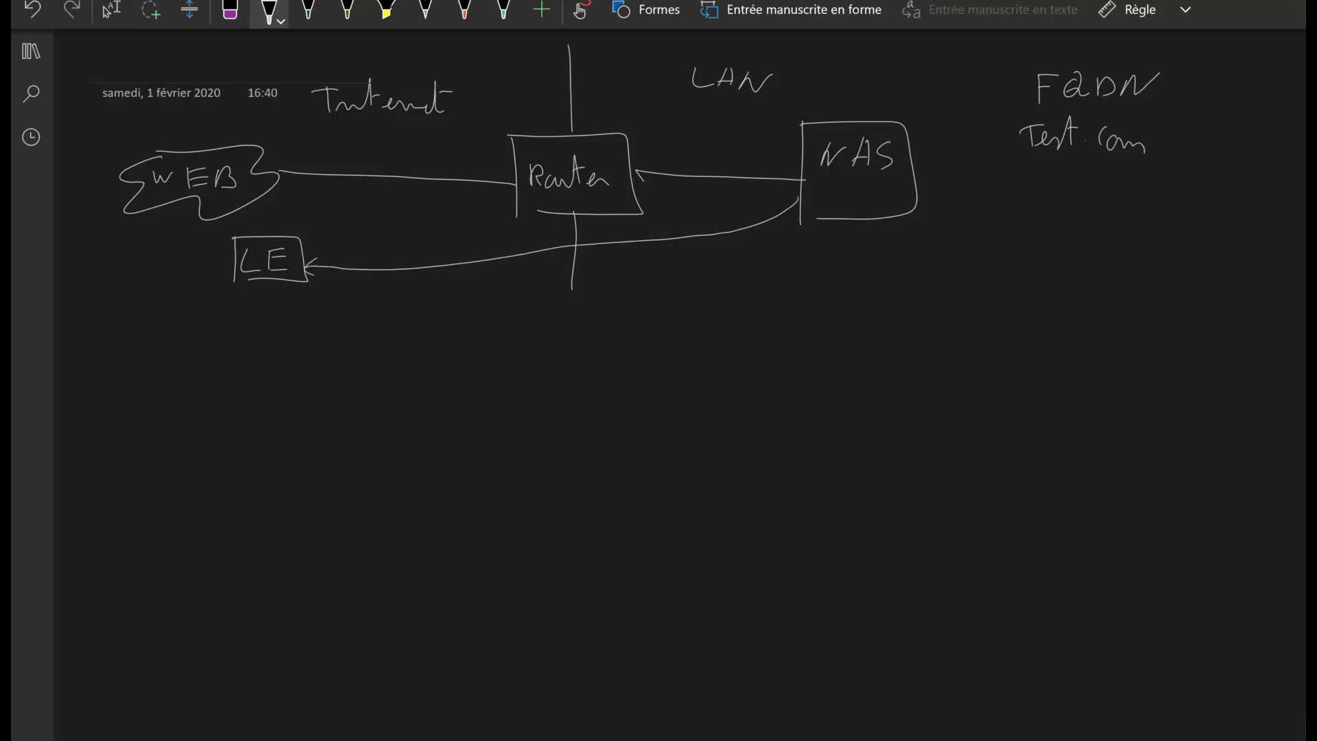
mouse_move(392, 238)
mouse_down()
mouse_move(392, 253)
mouse_move(413, 236)
mouse_move(420, 255)
mouse_up()
drag(408, 239, 432, 248)
drag(433, 237, 452, 241)
mouse_move(310, 281)
mouse_down()
mouse_move(495, 298)
mouse_move(823, 237)
mouse_up()
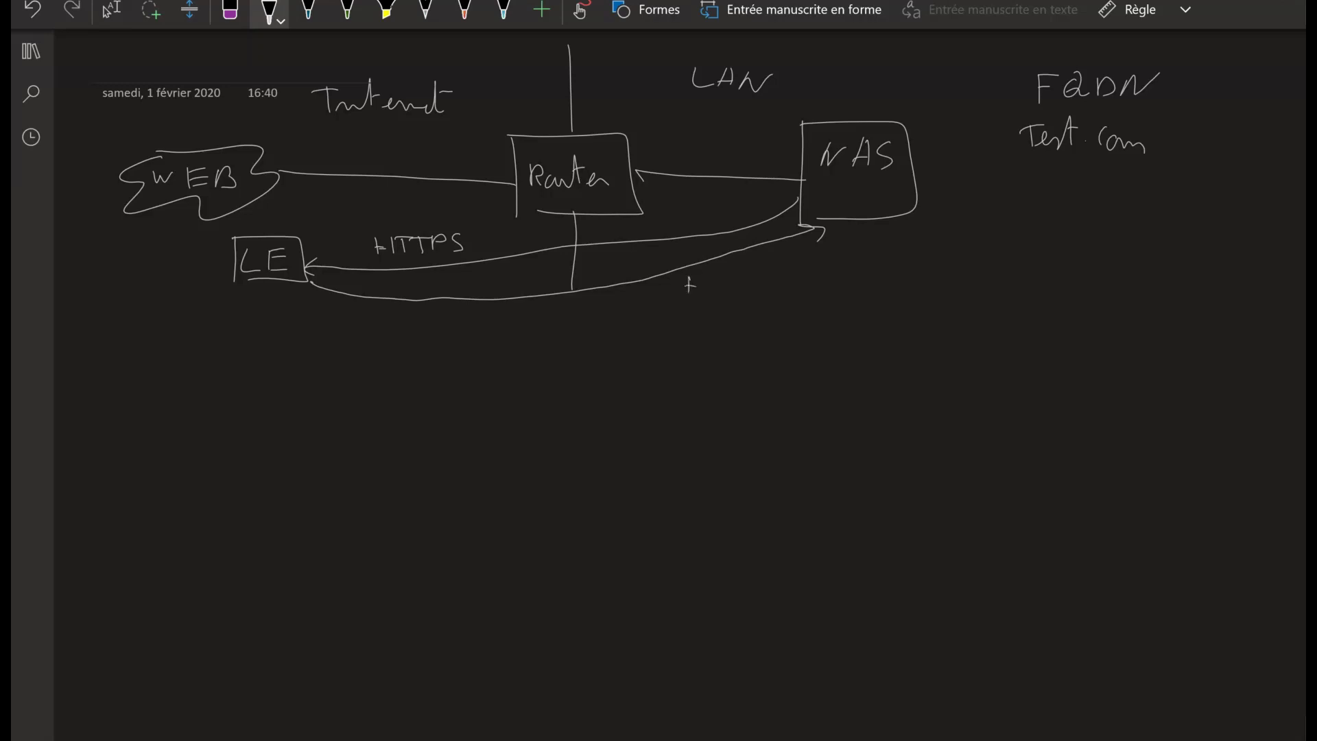
drag(708, 277, 725, 275)
mouse_move(732, 274)
mouse_down()
mouse_move(732, 291)
mouse_move(747, 282)
mouse_up()
Step: Write the NAT LE note above the WEB–Router link
drag(428, 151, 446, 139)
mouse_move(460, 137)
mouse_down()
mouse_move(455, 149)
mouse_move(484, 140)
mouse_up()
drag(476, 141, 476, 153)
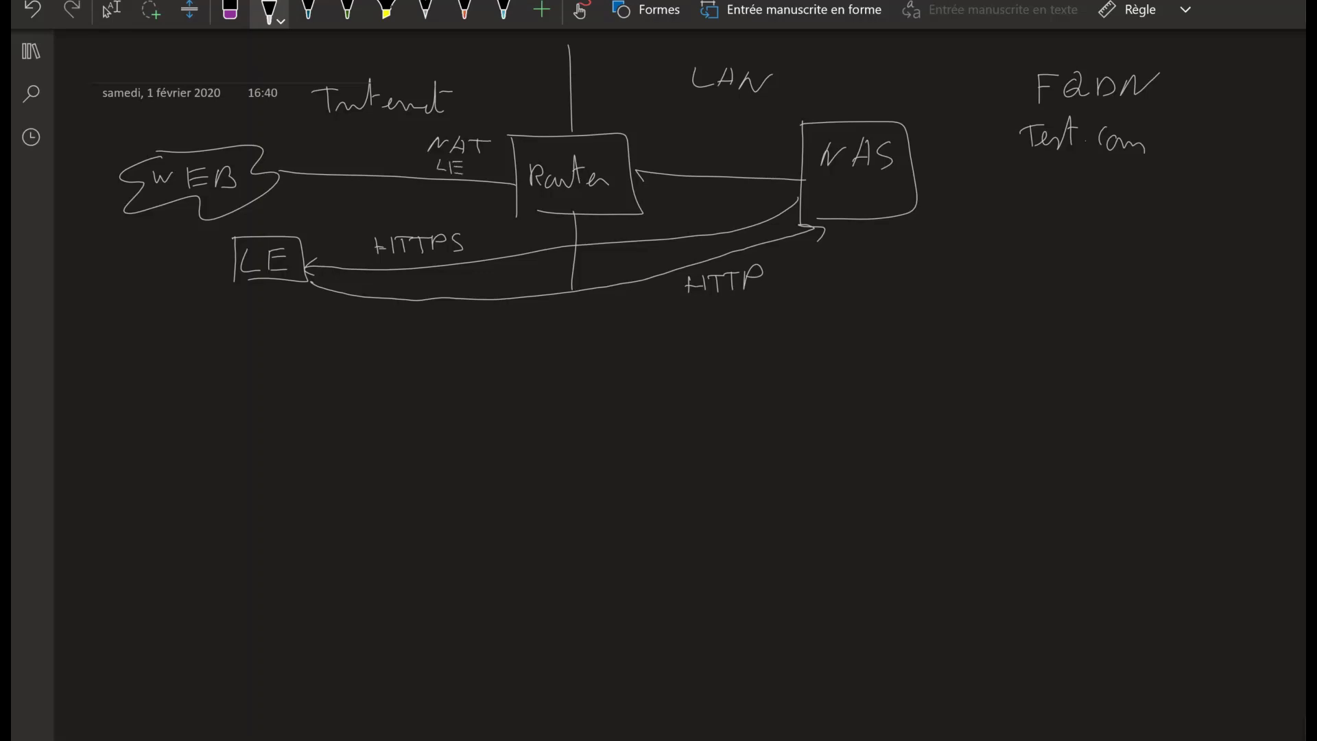
Step: Write a NAT heading to the right of the NAS box
drag(969, 231, 992, 211)
mouse_move(1007, 225)
mouse_down()
mouse_move(1015, 208)
mouse_move(1034, 229)
mouse_up()
drag(1021, 206, 1049, 205)
Step: Write the line Internet → WAN (R) → HTTP under the NAT heading
drag(921, 262, 921, 282)
drag(910, 266, 941, 273)
mouse_move(944, 254)
mouse_down()
mouse_move(951, 280)
mouse_move(961, 260)
mouse_move(976, 278)
mouse_move(1002, 277)
mouse_up()
drag(998, 261, 1047, 267)
mouse_move(1042, 260)
mouse_down()
mouse_move(1043, 273)
mouse_move(1082, 253)
mouse_move(1085, 269)
mouse_move(1133, 246)
mouse_move(1083, 292)
mouse_up()
mouse_move(1082, 274)
mouse_down()
mouse_move(1092, 292)
mouse_move(1165, 256)
mouse_move(1191, 258)
mouse_up()
drag(1187, 252, 1198, 251)
mouse_move(1205, 242)
mouse_down()
mouse_move(1206, 260)
mouse_move(1224, 244)
mouse_up()
mouse_move(1216, 245)
mouse_down()
mouse_move(1216, 258)
mouse_move(1246, 260)
mouse_up()
drag(1245, 240, 1247, 253)
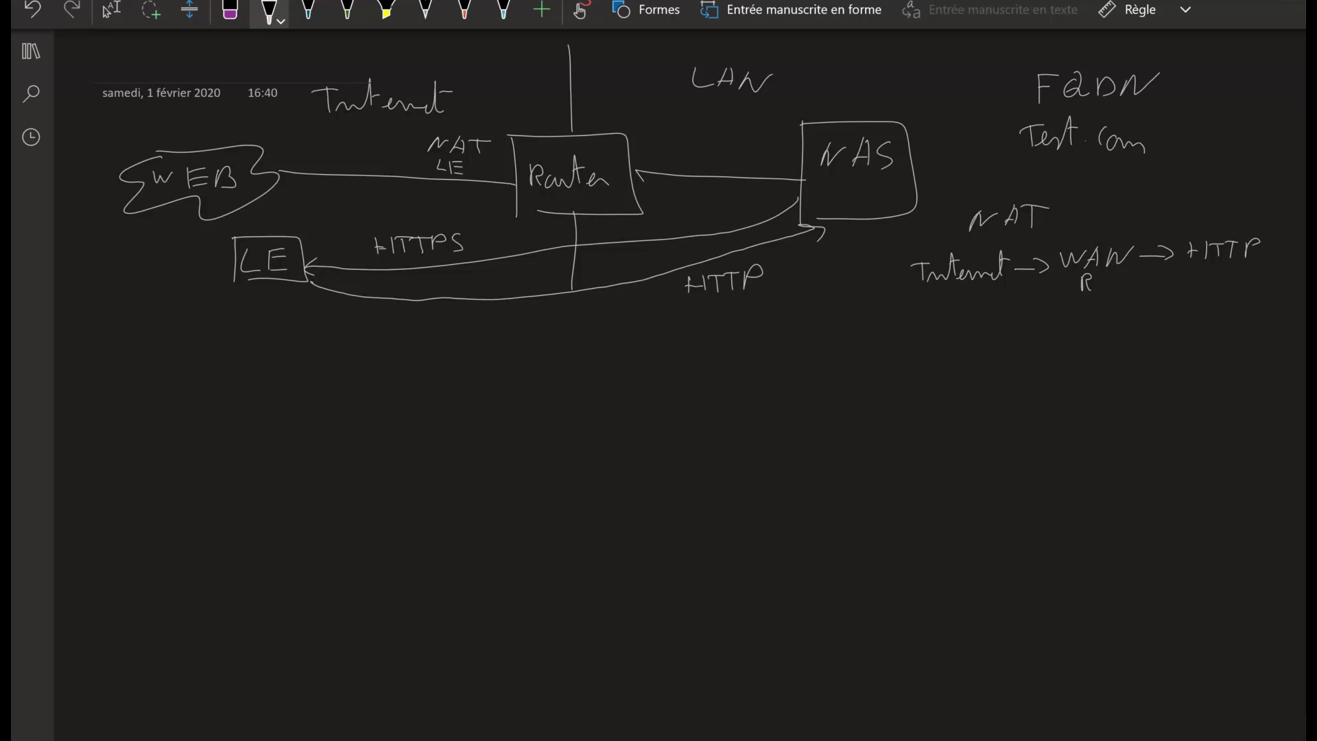
Step: Add the second line → LAN (N) → HTTP below it
drag(1003, 330, 1022, 337)
drag(1062, 323, 1074, 324)
mouse_move(1081, 325)
mouse_down()
mouse_move(1087, 309)
mouse_move(1093, 322)
mouse_up()
mouse_move(1083, 317)
mouse_down()
mouse_move(1123, 309)
mouse_move(1087, 332)
mouse_move(1164, 314)
mouse_up()
mouse_move(1157, 306)
mouse_down()
mouse_move(1162, 323)
mouse_move(1202, 312)
mouse_up()
mouse_move(1205, 303)
mouse_down()
mouse_move(1203, 320)
mouse_move(1223, 300)
mouse_up()
mouse_move(1217, 302)
mouse_down()
mouse_move(1217, 319)
mouse_move(1240, 299)
mouse_up()
drag(1235, 299, 1243, 317)
drag(1244, 299, 1253, 310)
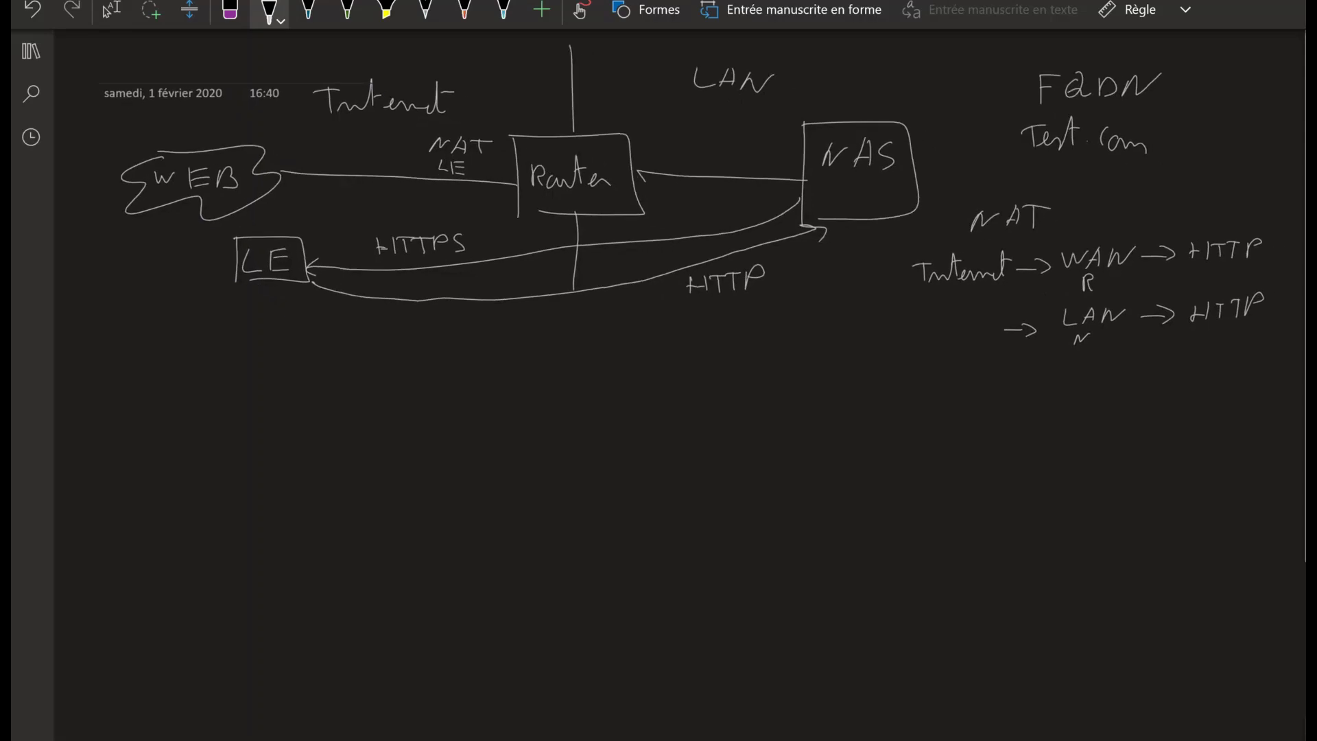
Step: Reselect the pen and draw a horizontal dividing line across the page
click(111, 9)
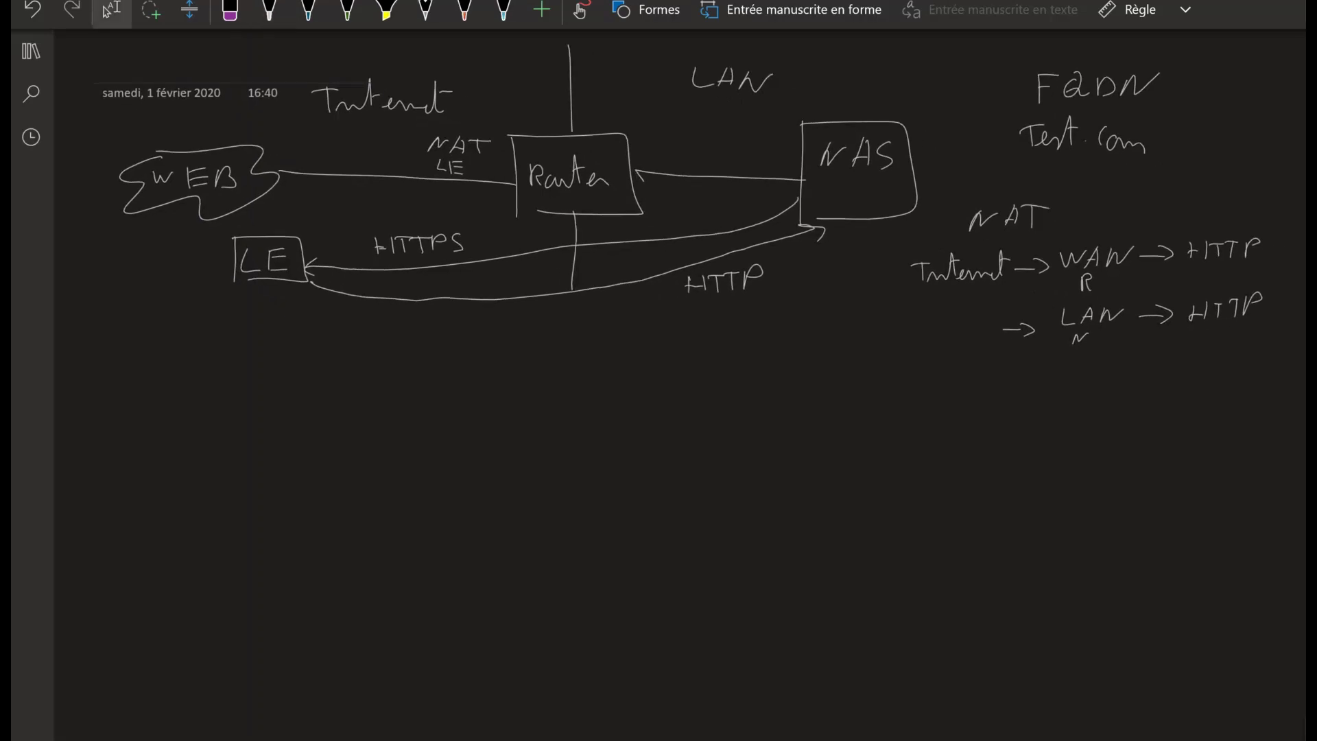
click(269, 9)
mouse_move(55, 336)
mouse_down()
mouse_move(788, 334)
mouse_move(1301, 356)
mouse_up()
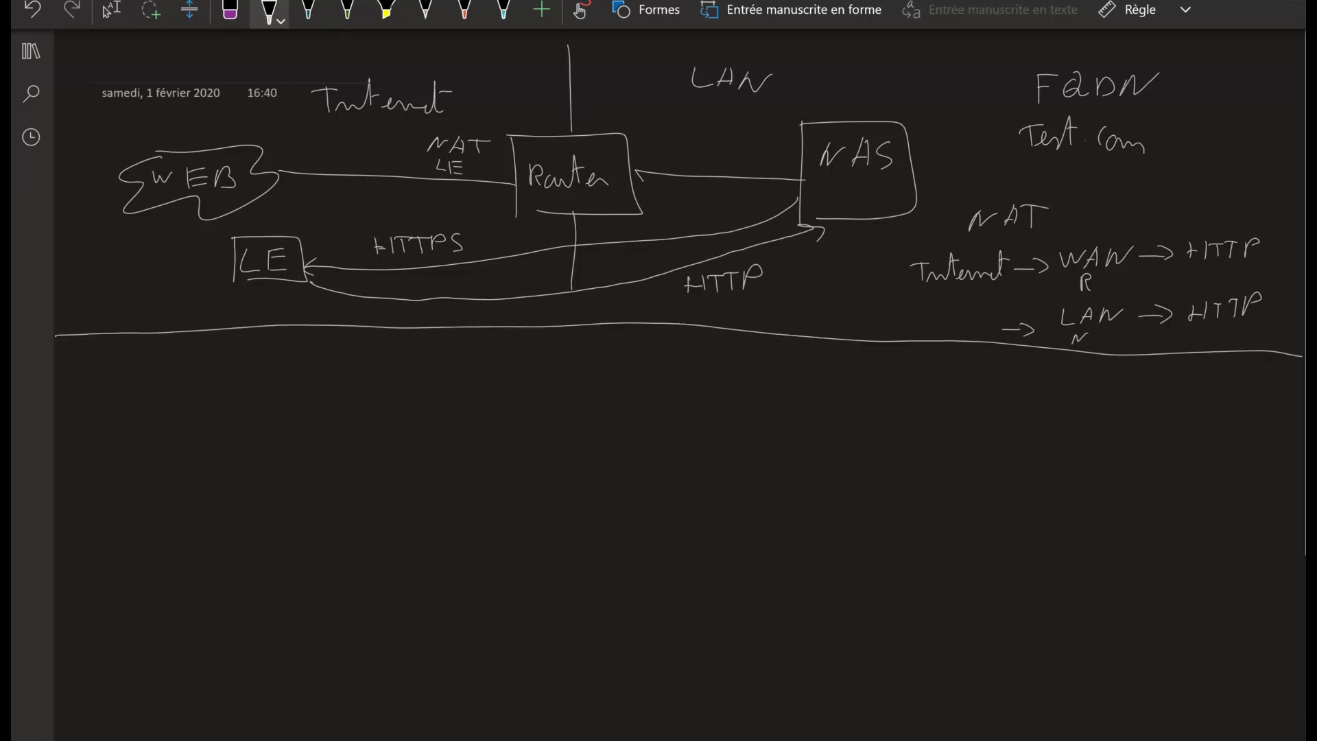
Step: Below the divider, draw a labelled NAS box and a Router box with vertical links
mouse_move(782, 373)
mouse_down()
mouse_move(778, 427)
mouse_move(873, 413)
mouse_up()
mouse_move(788, 427)
mouse_down()
mouse_move(876, 423)
mouse_move(831, 390)
mouse_move(851, 403)
mouse_up()
drag(578, 356, 583, 450)
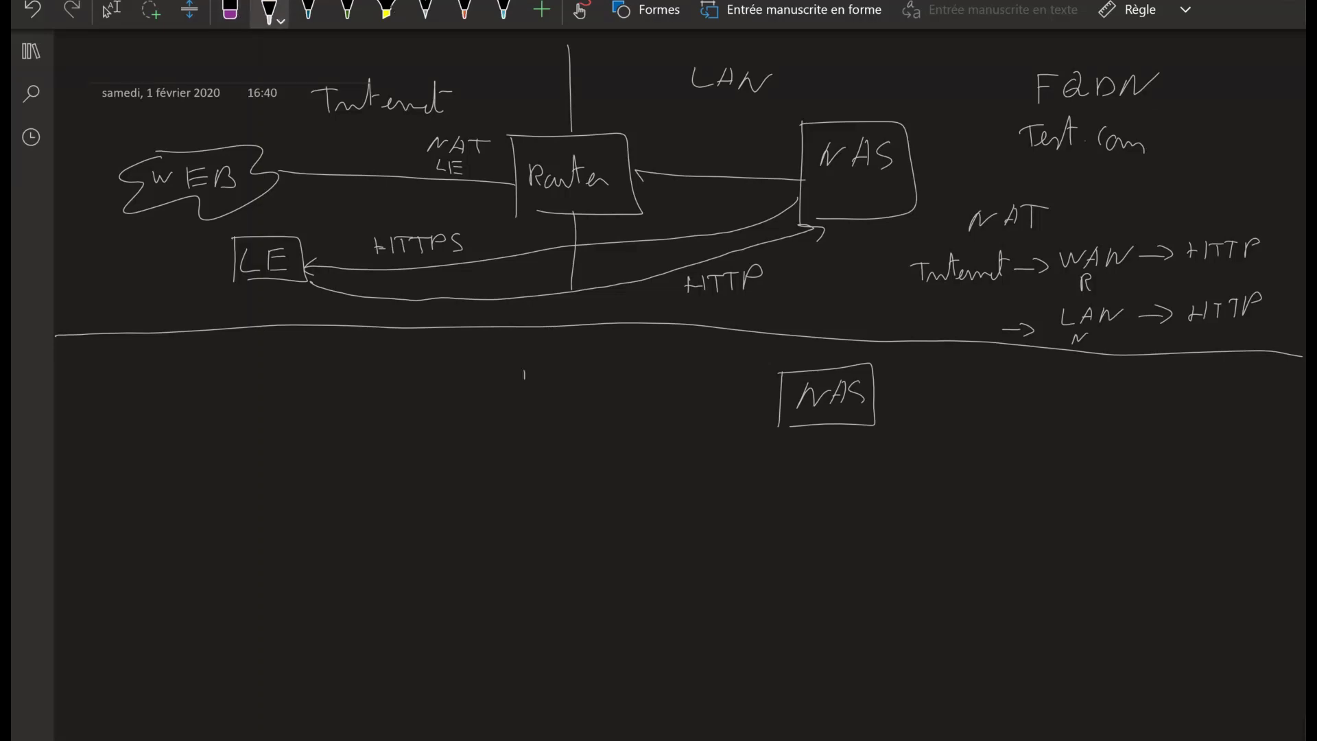
drag(524, 374, 525, 405)
mouse_move(521, 371)
mouse_down()
mouse_move(623, 364)
mouse_move(552, 413)
mouse_move(549, 398)
mouse_move(618, 397)
mouse_up()
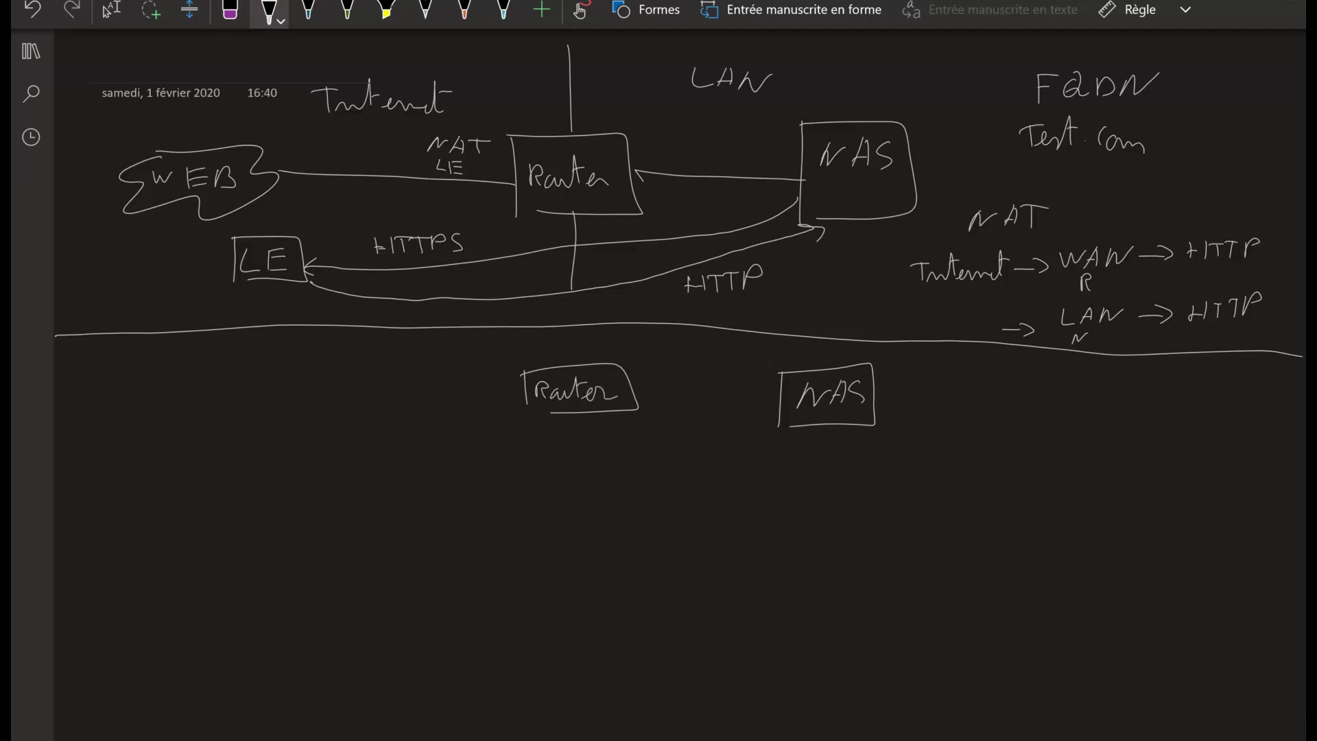
drag(574, 339, 575, 365)
drag(580, 420, 583, 441)
Step: Draw a WEB cloud linked to Router and NAS, with an LE box beneath it
mouse_move(163, 375)
mouse_down()
mouse_move(131, 413)
mouse_move(247, 407)
mouse_move(194, 358)
mouse_up()
drag(161, 405, 516, 393)
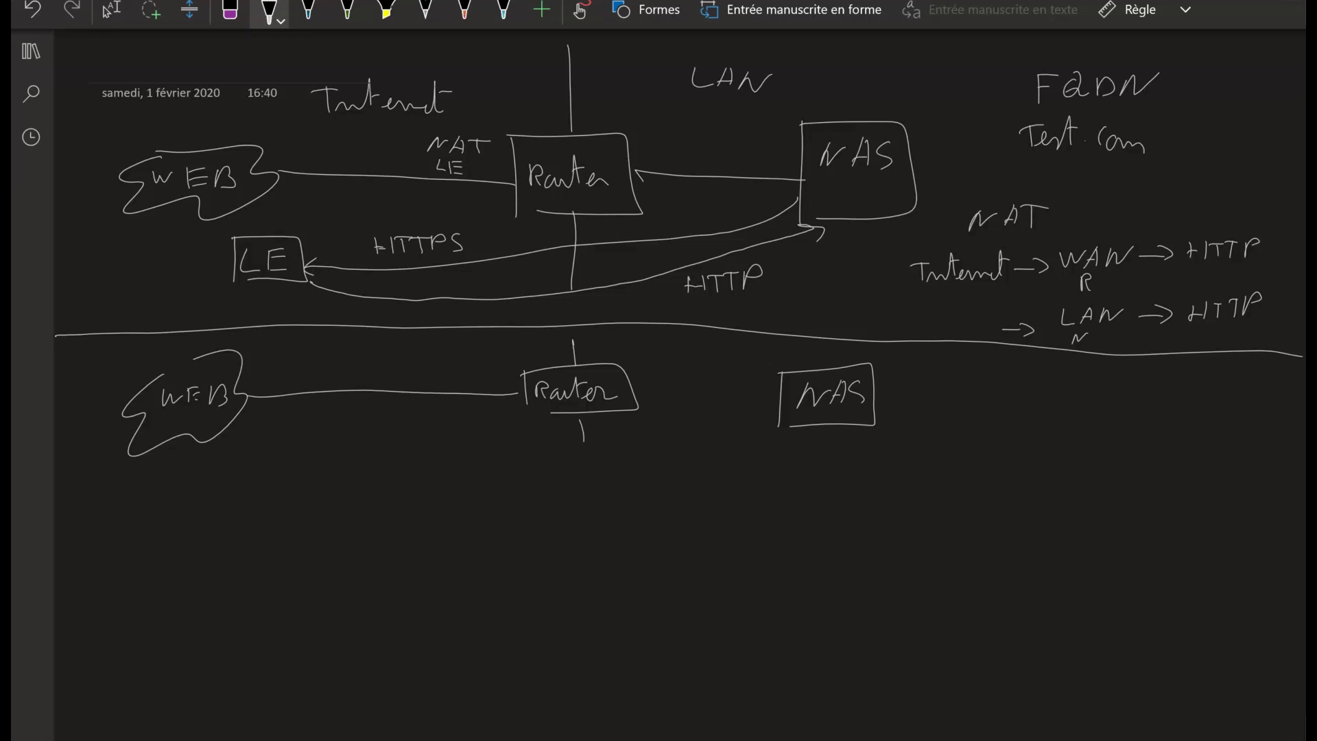
drag(633, 391, 788, 394)
drag(224, 445, 225, 471)
mouse_move(224, 442)
mouse_down()
mouse_move(261, 437)
mouse_move(240, 467)
mouse_up()
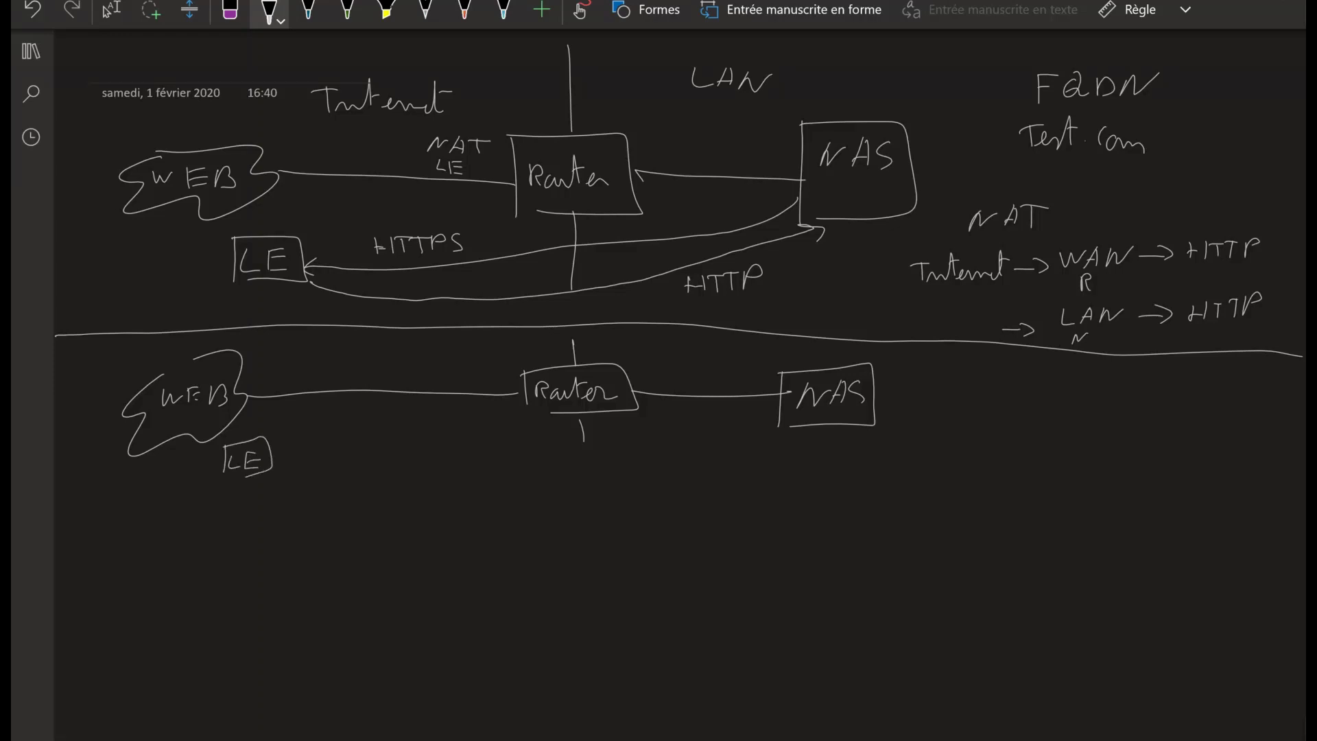
Step: Draw an HTTPS arrow from the lower NAS to LE and a return curve back
mouse_move(773, 420)
mouse_down()
mouse_move(675, 451)
mouse_move(281, 453)
mouse_up()
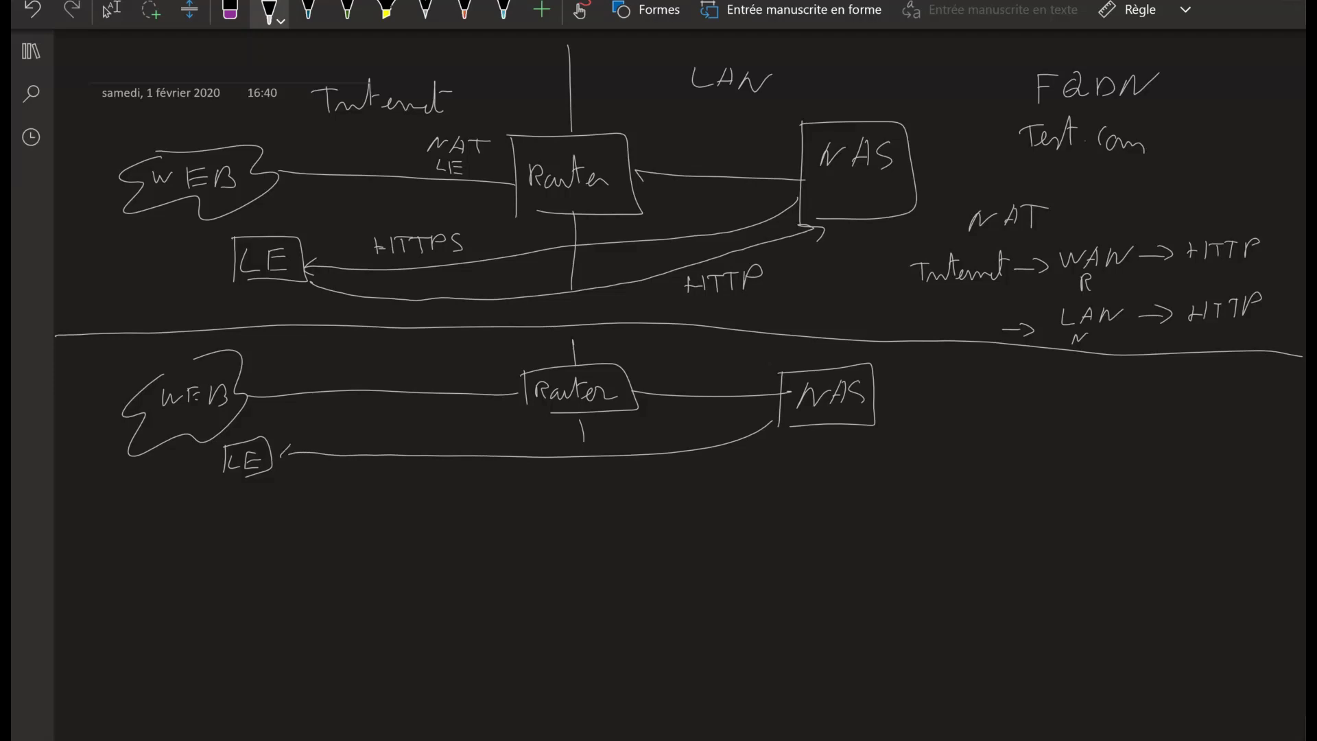
drag(412, 431, 411, 451)
drag(412, 445, 424, 450)
drag(434, 437, 453, 432)
mouse_move(455, 432)
mouse_down()
mouse_move(454, 451)
mouse_move(467, 442)
mouse_up()
drag(477, 433, 473, 454)
mouse_move(823, 423)
mouse_down()
mouse_move(778, 461)
mouse_move(566, 493)
mouse_move(389, 498)
mouse_move(271, 474)
mouse_move(286, 474)
mouse_up()
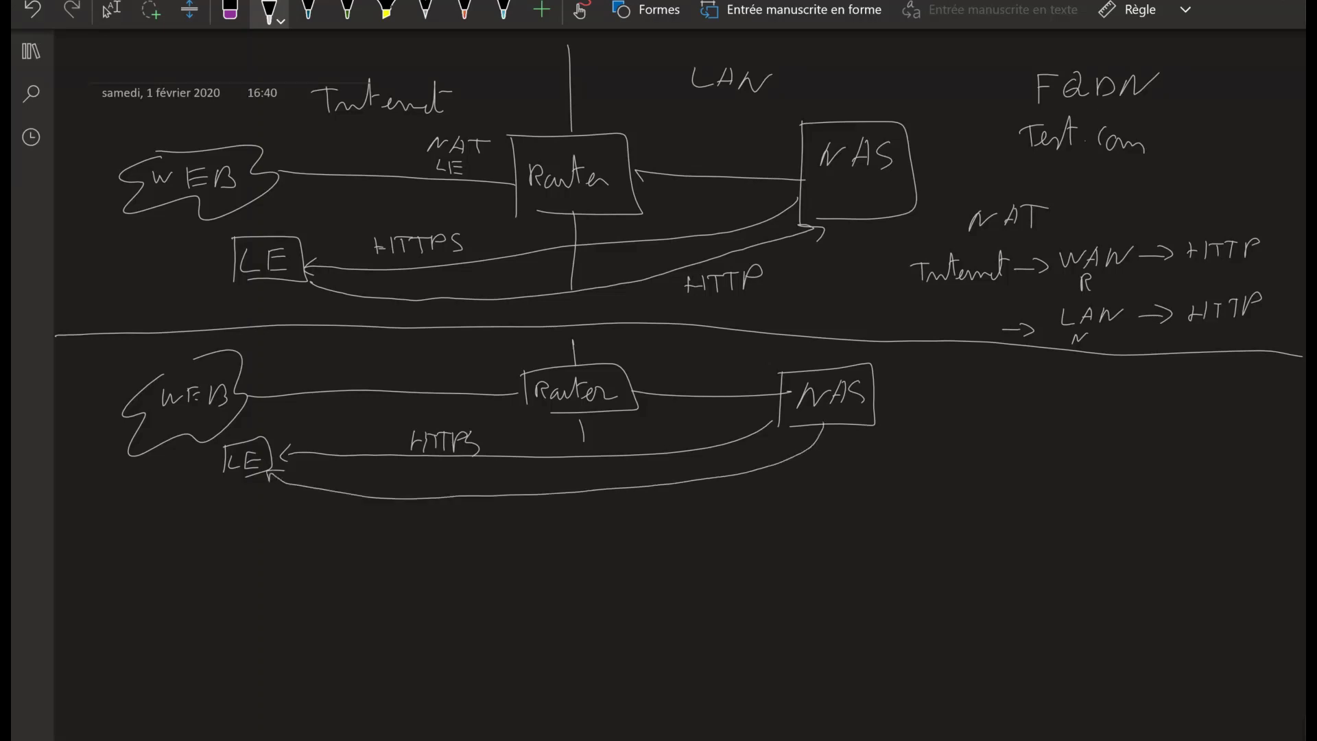
mouse_move(427, 515)
mouse_down()
mouse_move(413, 516)
mouse_move(446, 517)
mouse_up()
Step: Write NAT LE above the lower WEB–Router link and strike it through
drag(465, 355, 497, 346)
mouse_move(507, 346)
mouse_down()
mouse_move(461, 381)
mouse_move(503, 378)
mouse_up()
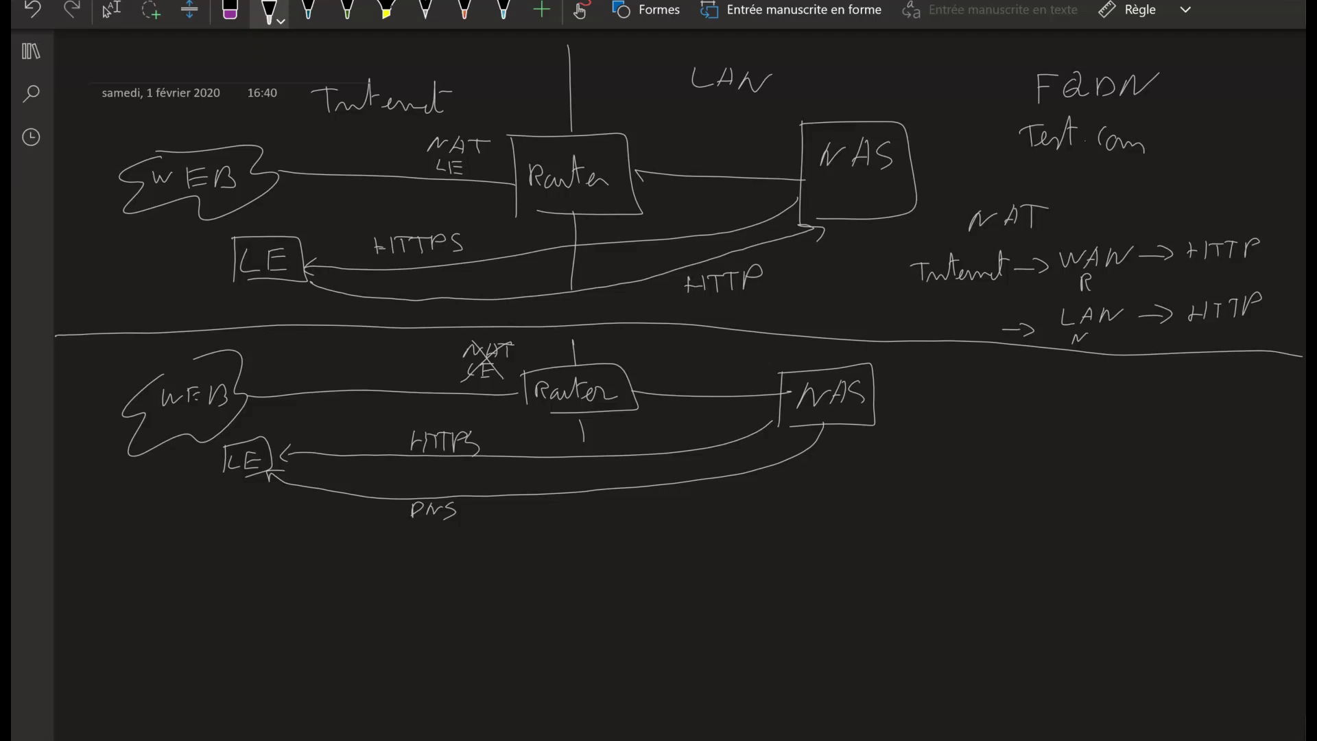
Step: Write the heading NAT (web) beside the lower diagram
mouse_move(1003, 390)
mouse_down()
mouse_move(997, 419)
mouse_move(1024, 396)
mouse_move(1057, 418)
mouse_up()
drag(1042, 398, 1072, 396)
drag(1096, 398, 1127, 410)
mouse_move(1130, 386)
mouse_down()
mouse_move(1133, 410)
mouse_move(1146, 403)
mouse_up()
drag(1096, 385, 1092, 429)
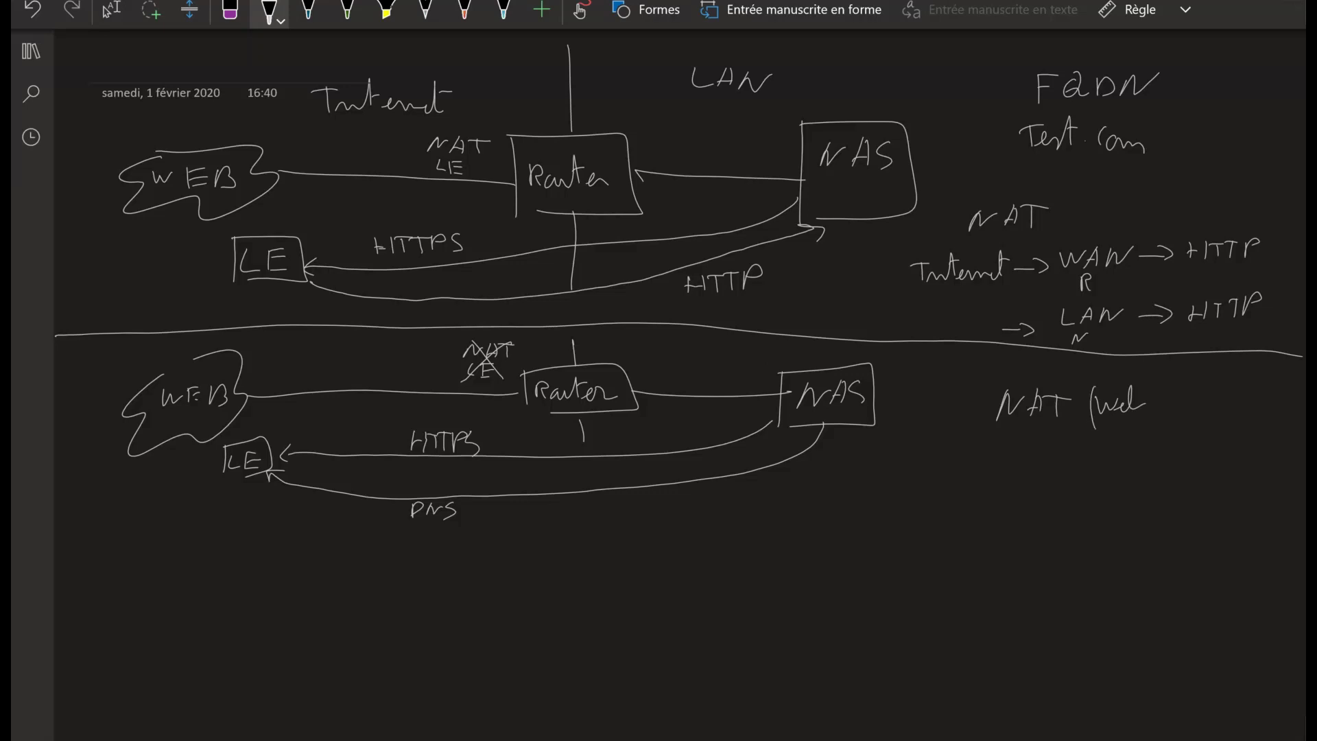
drag(1152, 376, 1153, 417)
Step: Write Internet → WAN → HTTPS under the NAT (web) heading
drag(941, 452, 960, 447)
mouse_move(950, 449)
mouse_down()
mouse_move(950, 471)
mouse_move(974, 469)
mouse_up()
drag(979, 442, 981, 469)
drag(972, 456, 1032, 468)
mouse_move(1032, 458)
mouse_down()
mouse_move(1043, 450)
mouse_move(1074, 471)
mouse_move(1113, 450)
mouse_up()
mouse_move(1122, 441)
mouse_down()
mouse_move(1126, 465)
mouse_move(1158, 443)
mouse_move(1195, 462)
mouse_move(1233, 455)
mouse_up()
drag(1242, 443, 1264, 448)
drag(1283, 440, 1277, 454)
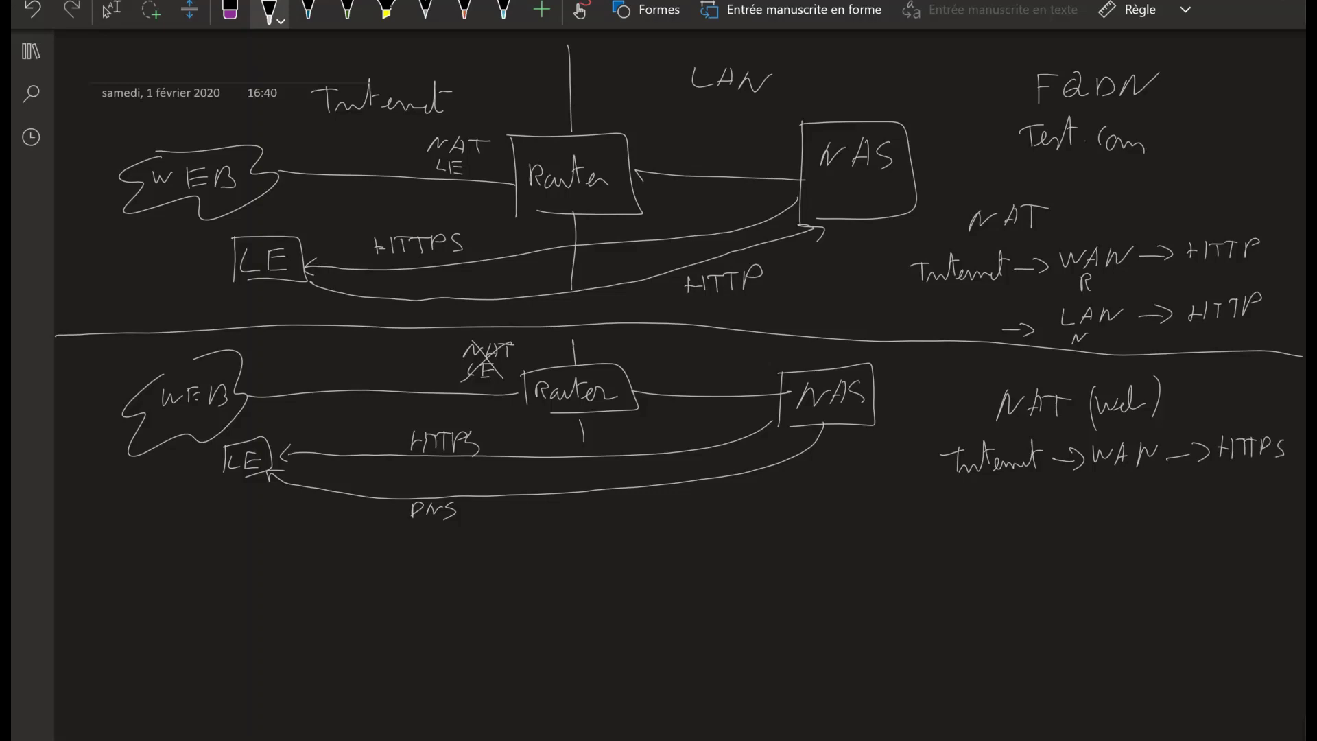
Step: Add the line → LAN → HTTPS below it
drag(1035, 508, 1062, 510)
mouse_move(1091, 484)
mouse_down()
mouse_move(1117, 503)
mouse_move(1146, 488)
mouse_move(1122, 512)
mouse_up()
drag(1167, 505, 1199, 514)
mouse_move(1220, 488)
mouse_down()
mouse_move(1234, 508)
mouse_move(1251, 488)
mouse_up()
drag(1248, 488, 1260, 487)
mouse_move(1255, 488)
mouse_down()
mouse_move(1255, 502)
mouse_move(1262, 484)
mouse_up()
drag(1263, 485, 1277, 504)
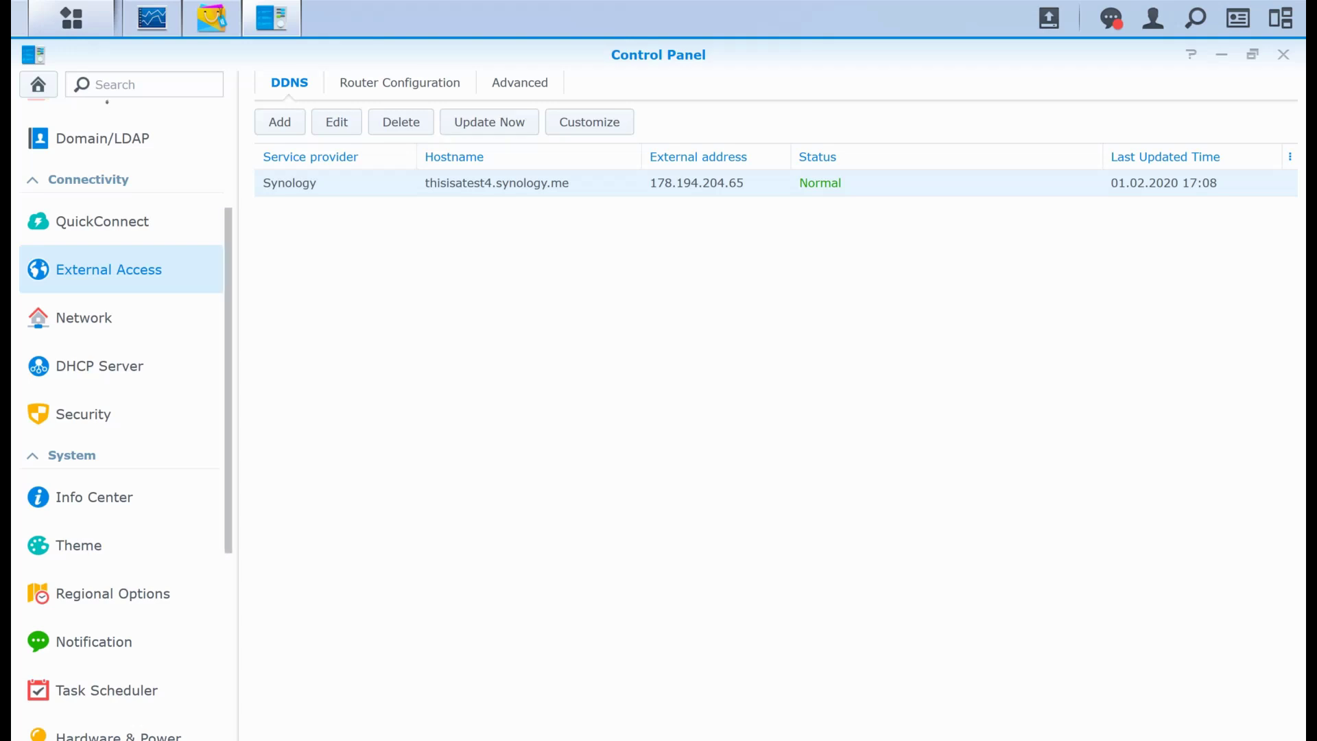
Step: Scroll up in the DSM Control Panel settings
scroll(104, 103, up, 2)
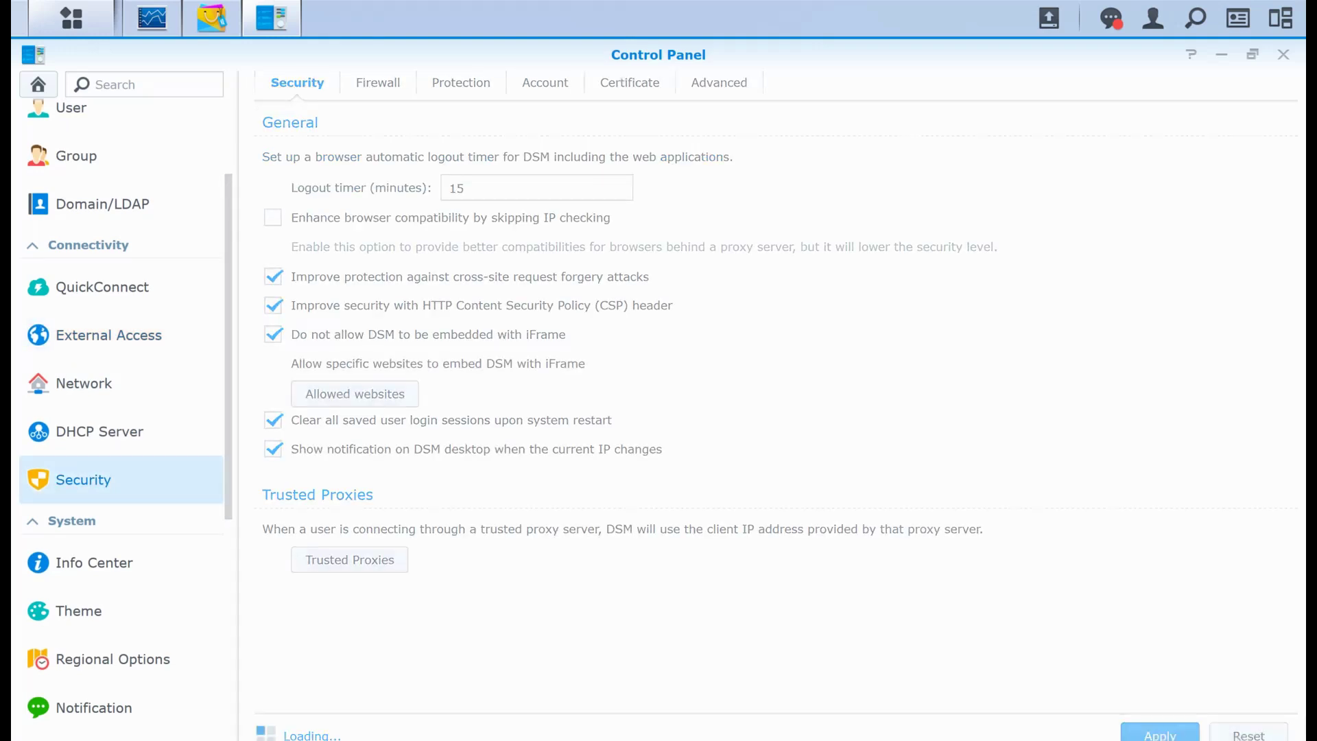
Step: Show the Certificate tab listing the synology.me certificate, glancing at the firewall live log
click(629, 82)
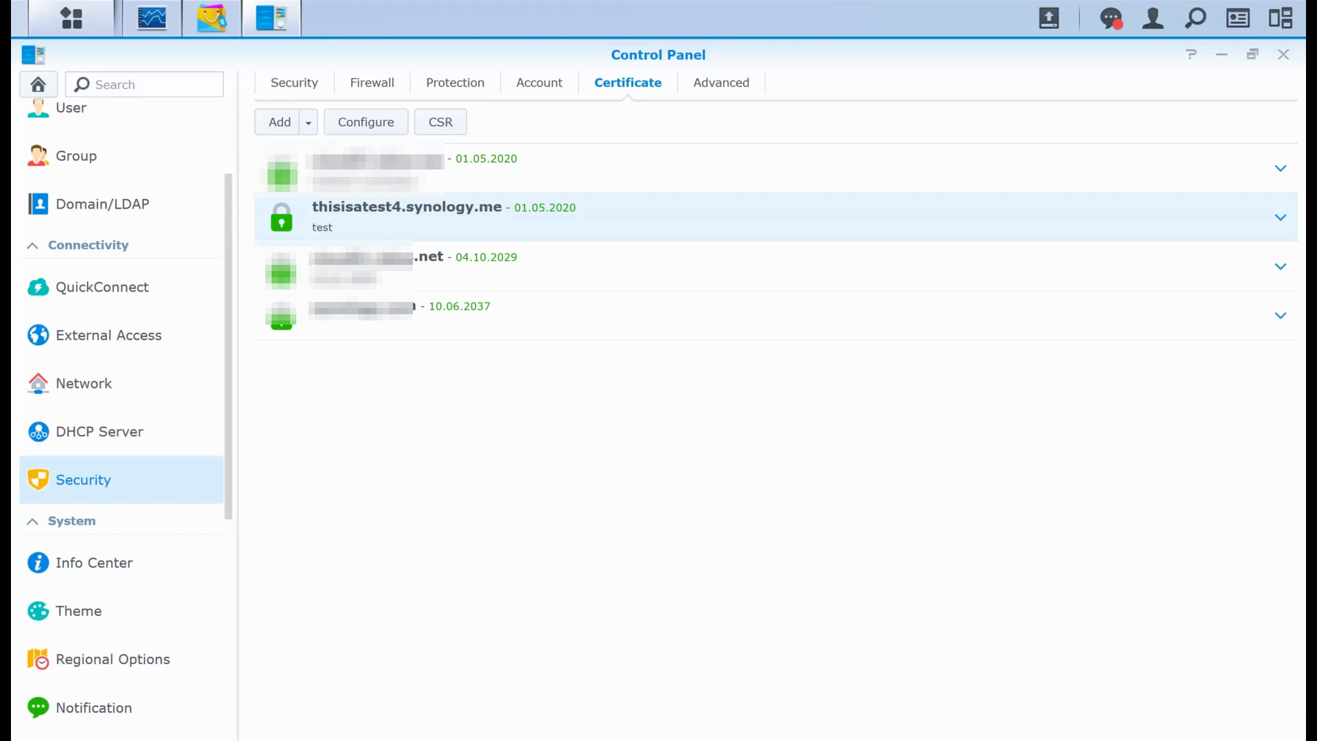
click(745, 676)
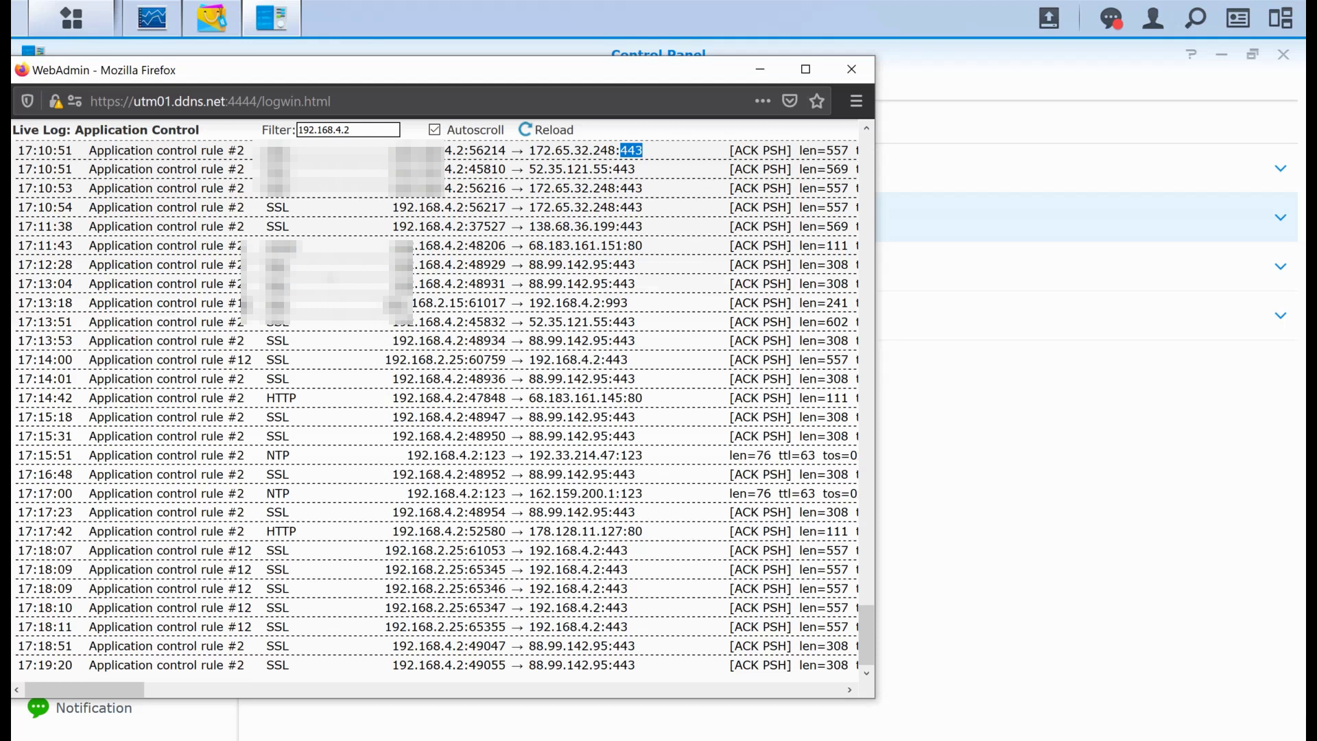
key(alt+Tab)
Step: Renew the thisisatest4.synology.me certificate via Let's Encrypt, then view the firewall live log
right_click(588, 216)
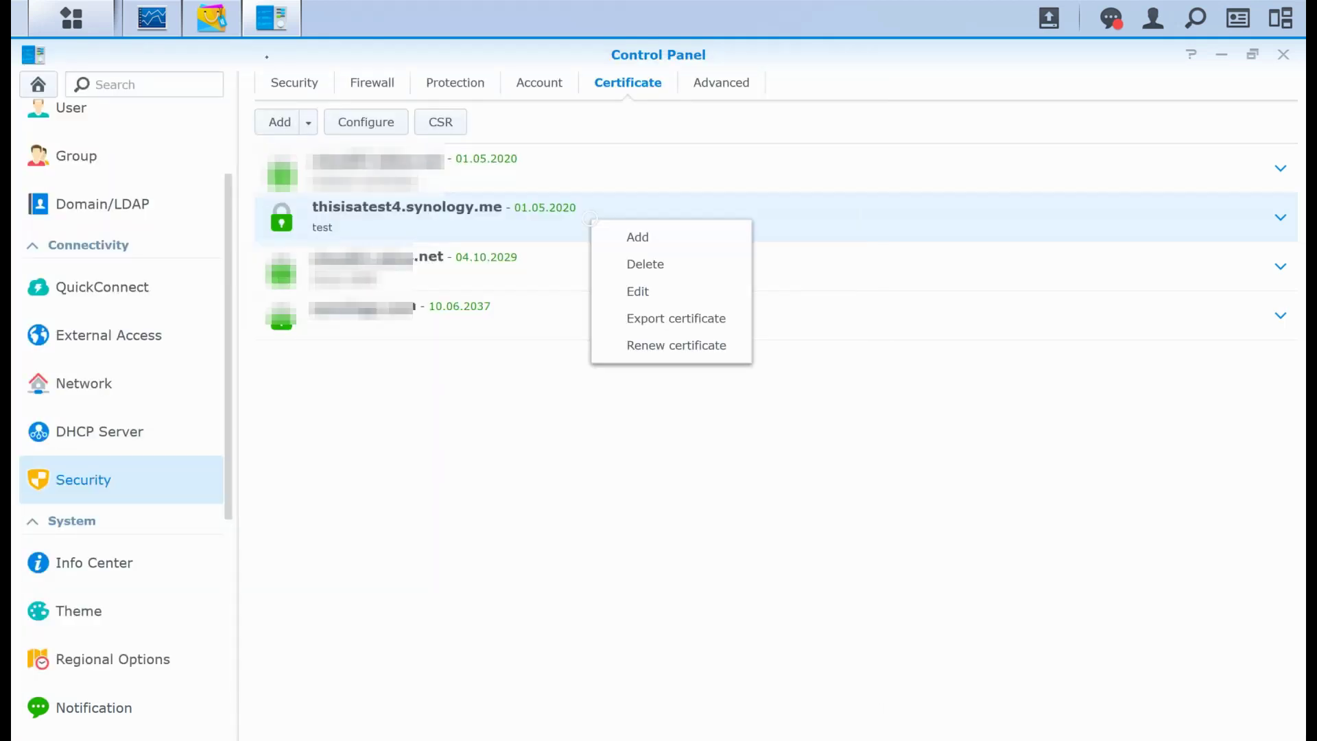
key(Up)
key(Return)
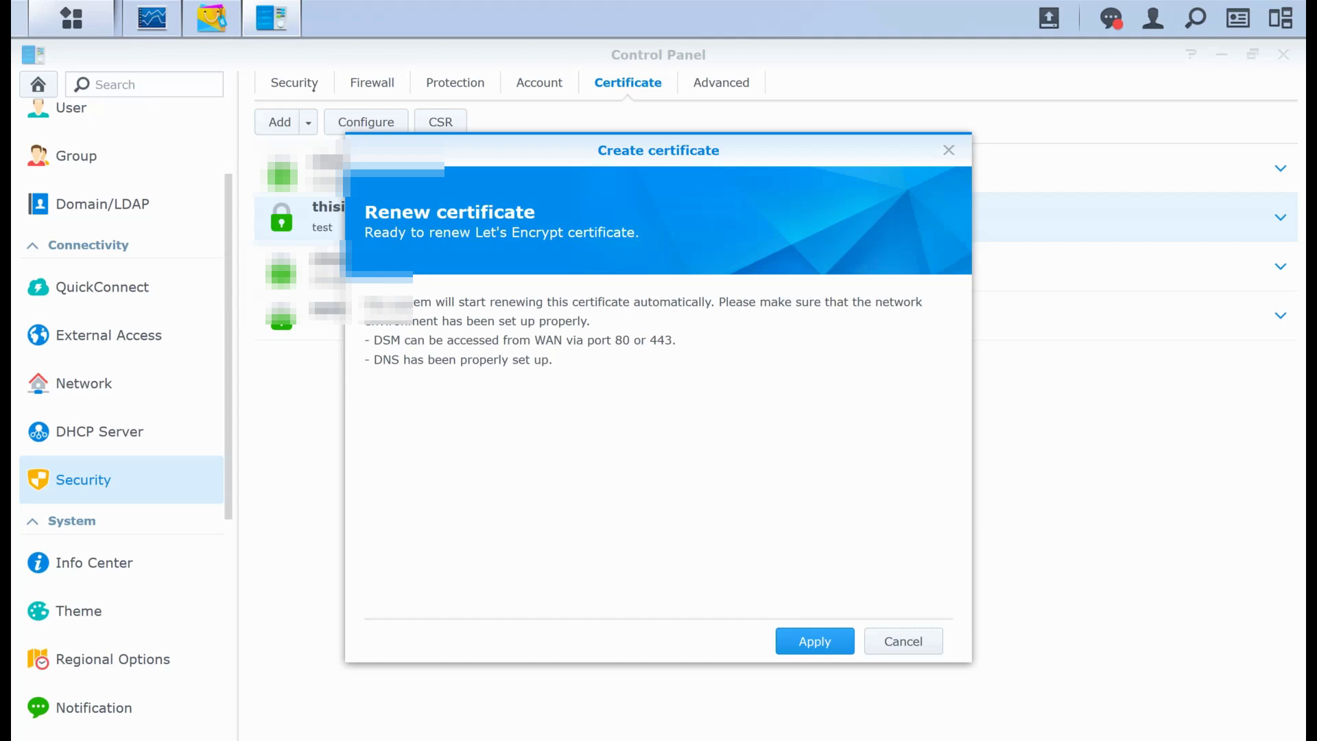
click(815, 640)
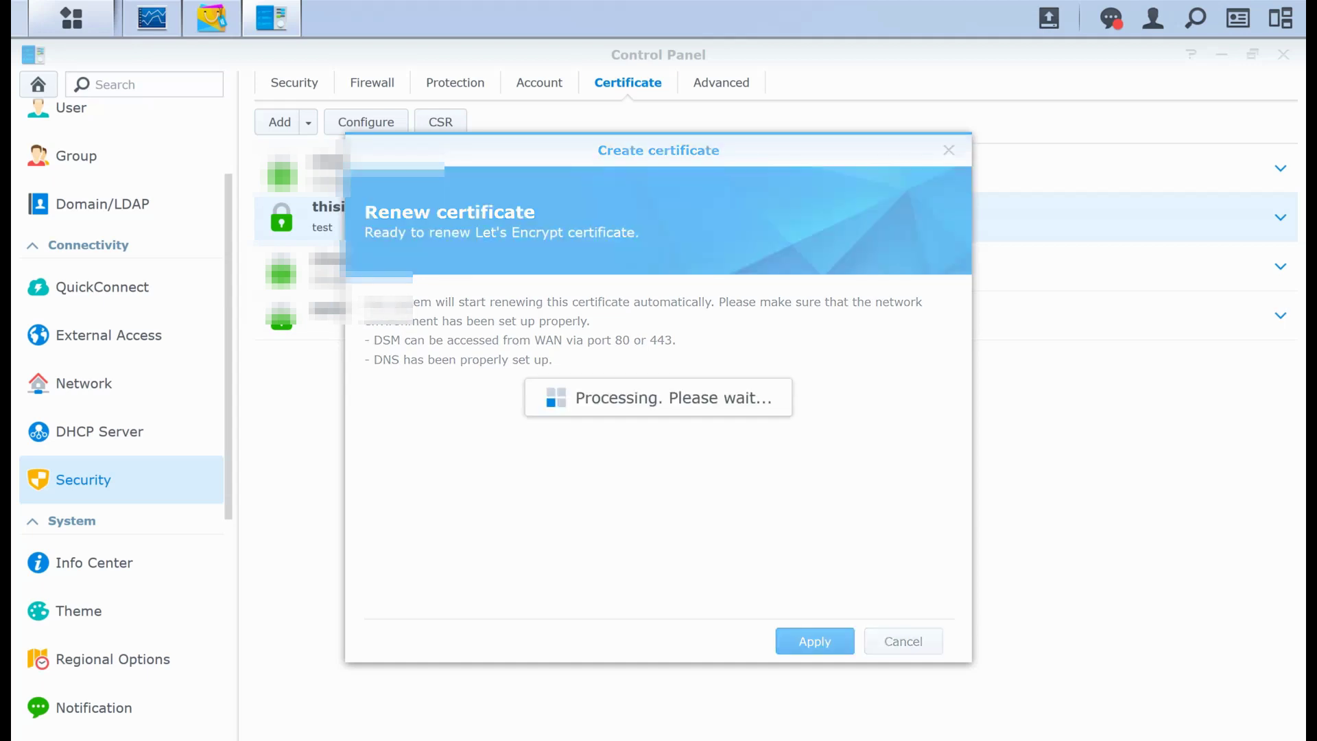
click(764, 677)
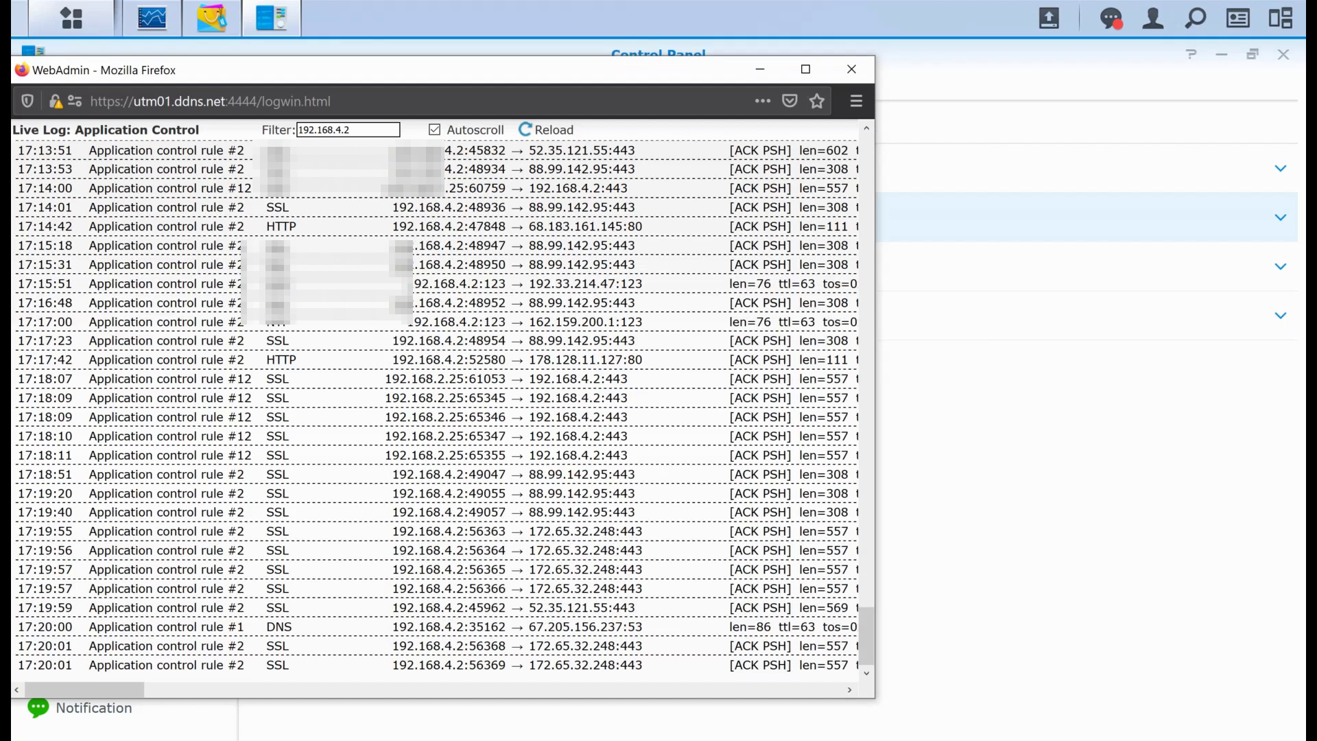
Step: Point out the 172.65.32.248 port 443 connection and port 53 DNS lookup, then review service certificates
double_click(540, 550)
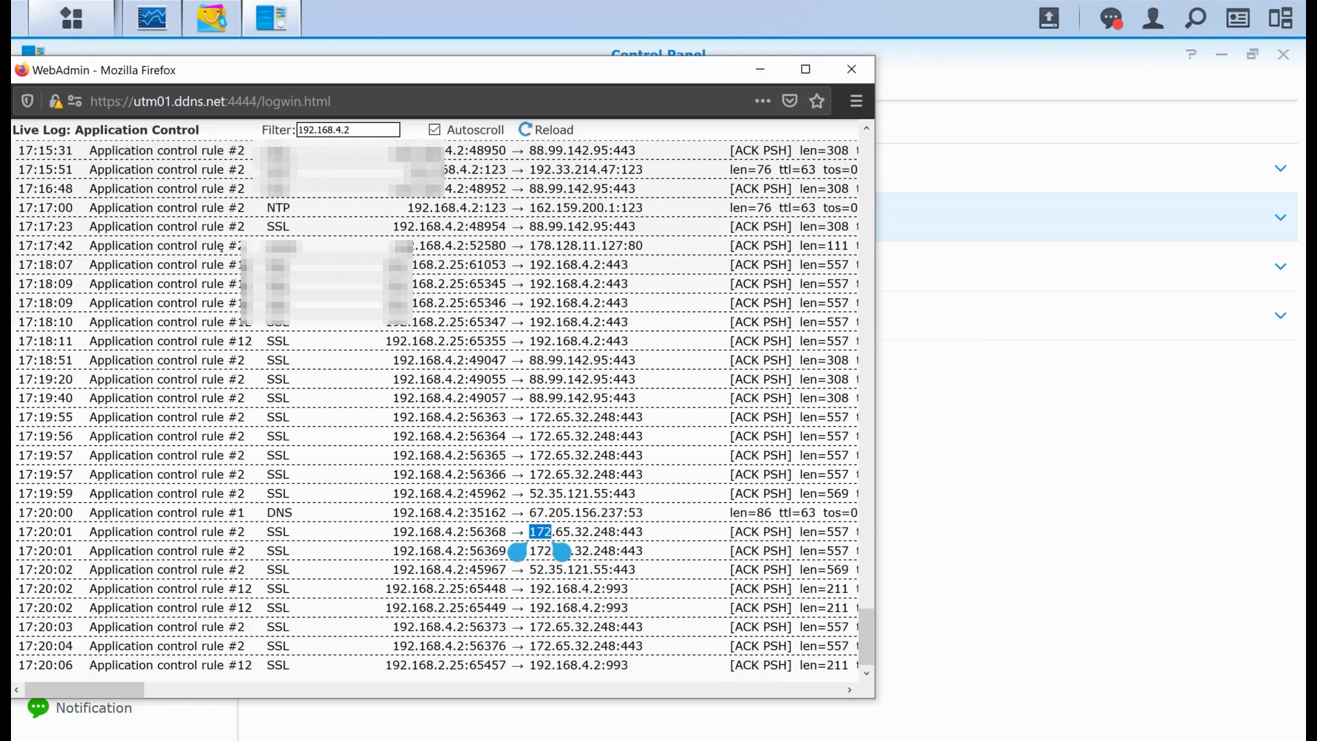
double_click(631, 531)
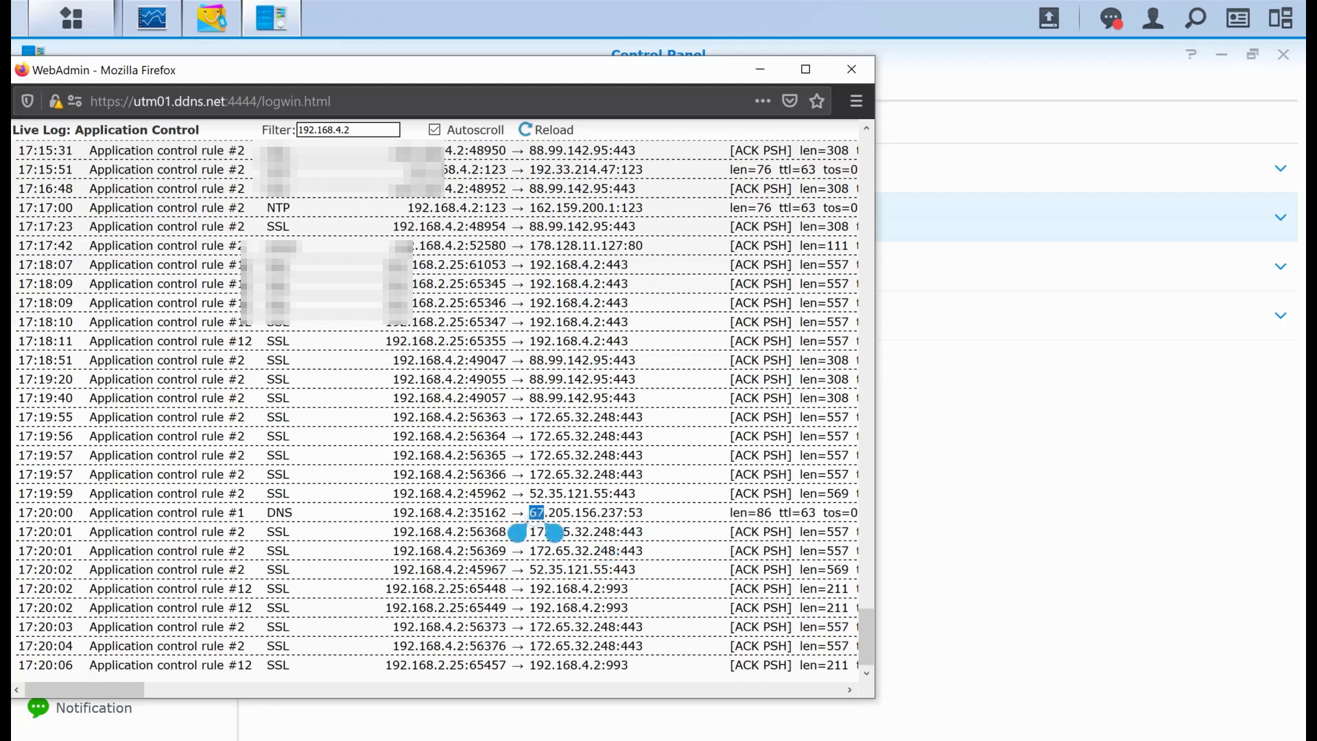
double_click(635, 512)
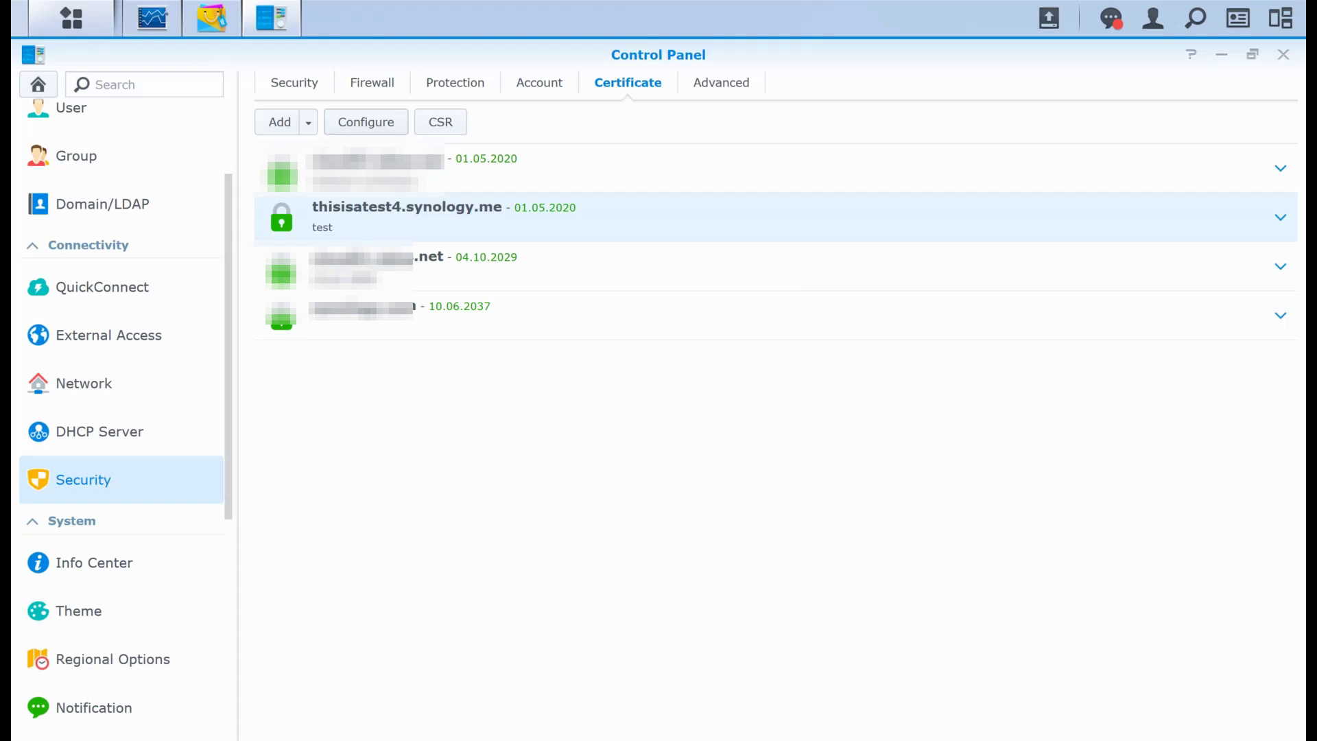
click(366, 122)
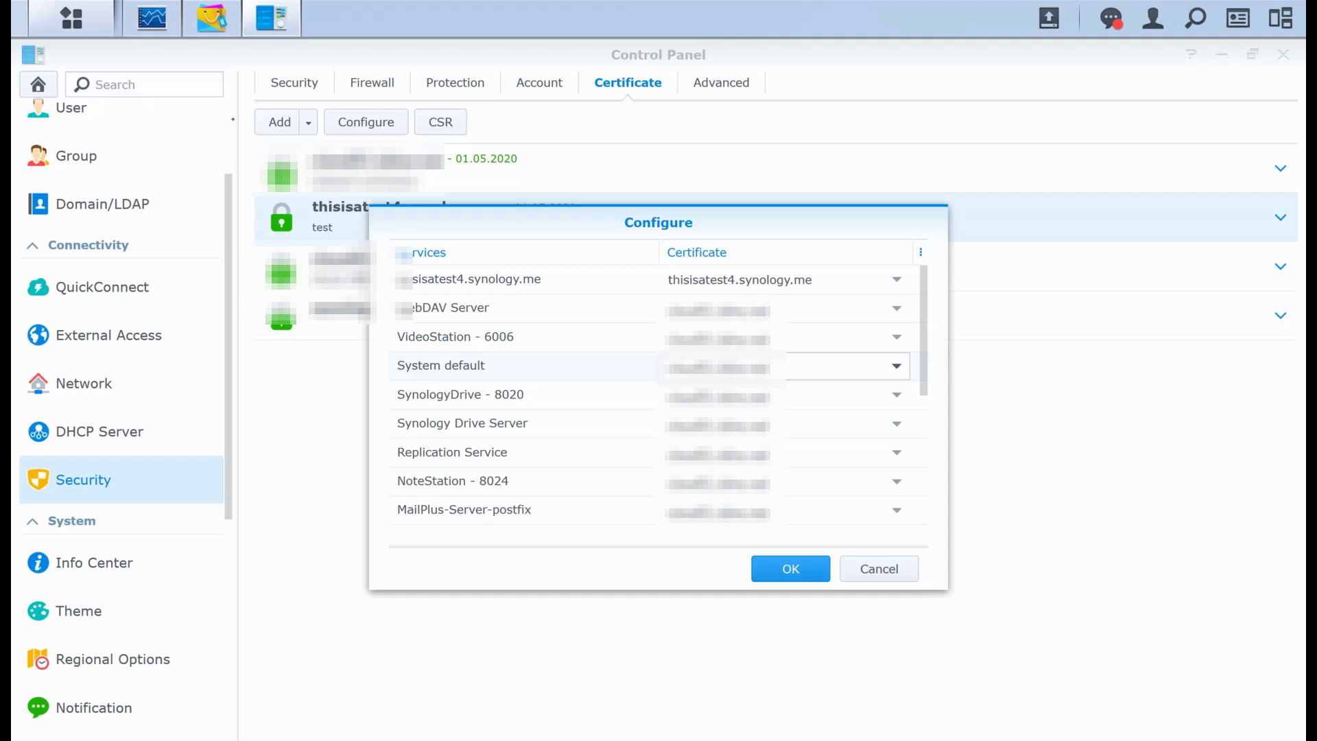
key(Return)
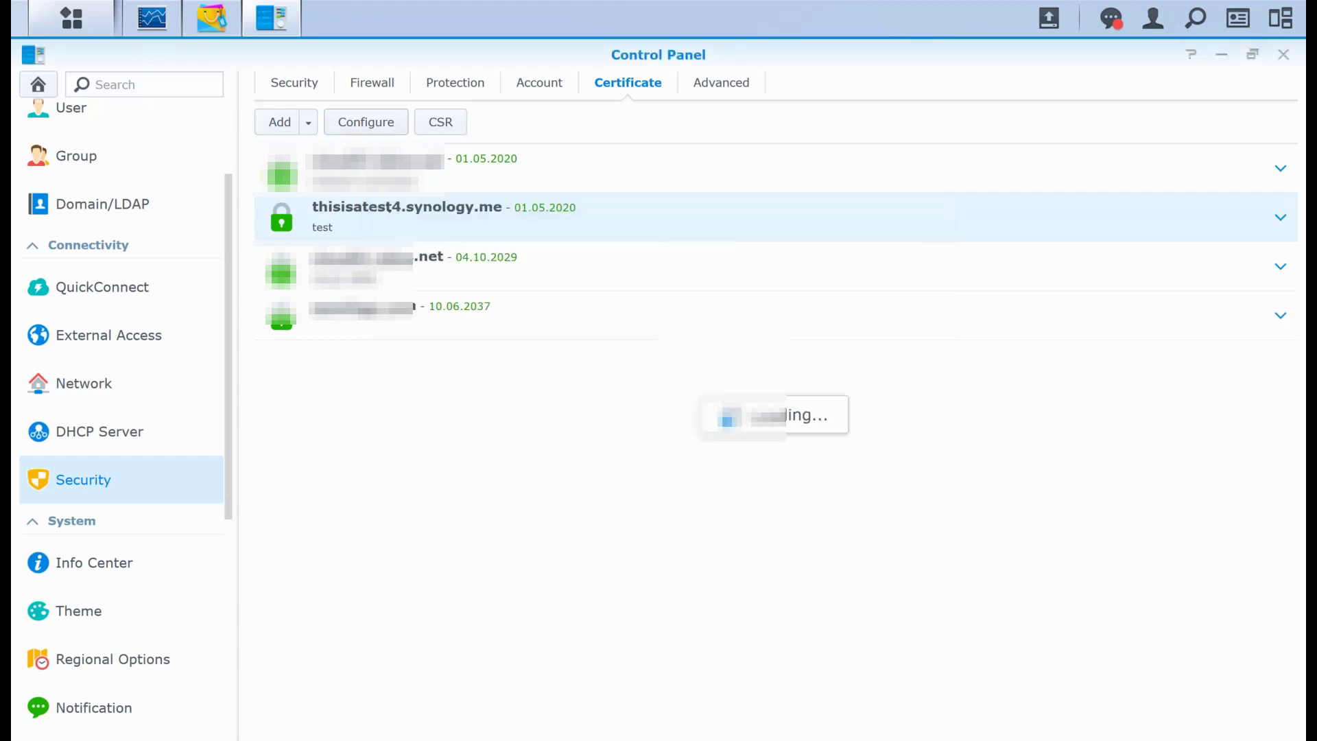
scroll(110, 181, down, 5)
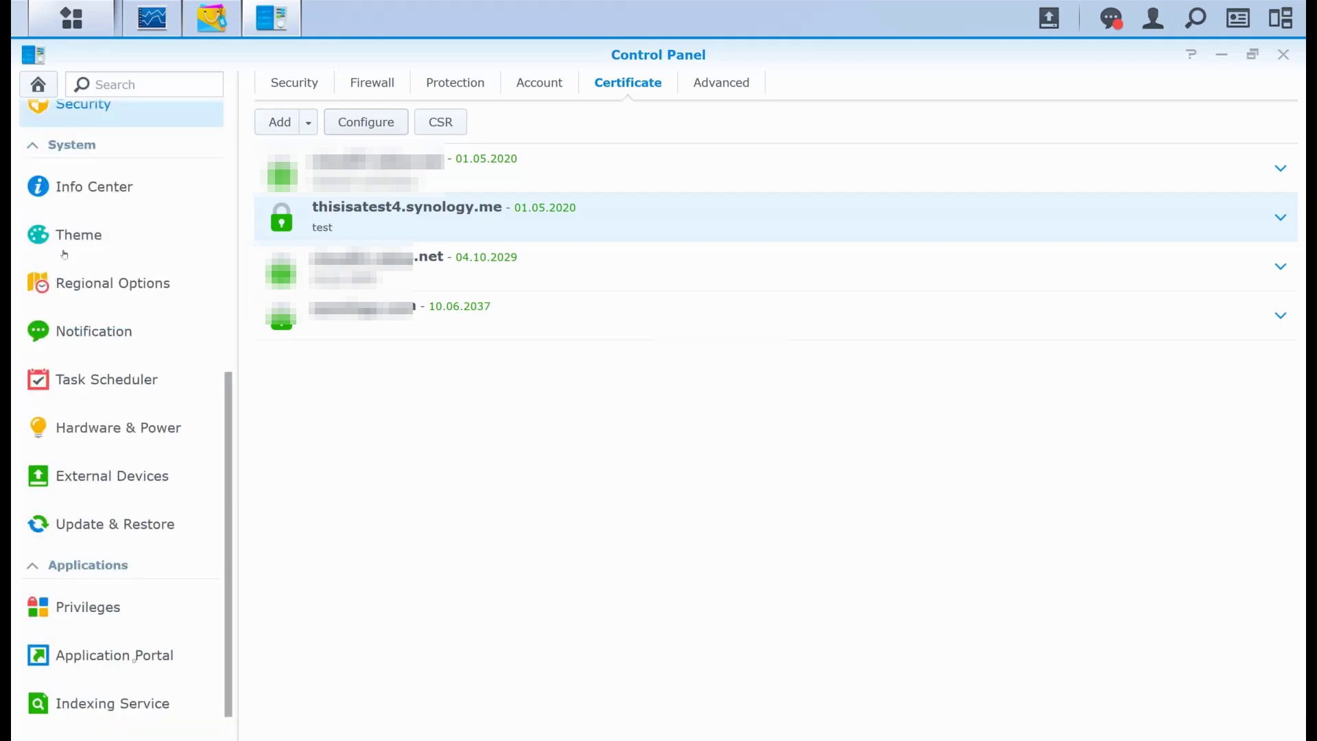
click(115, 655)
click(413, 83)
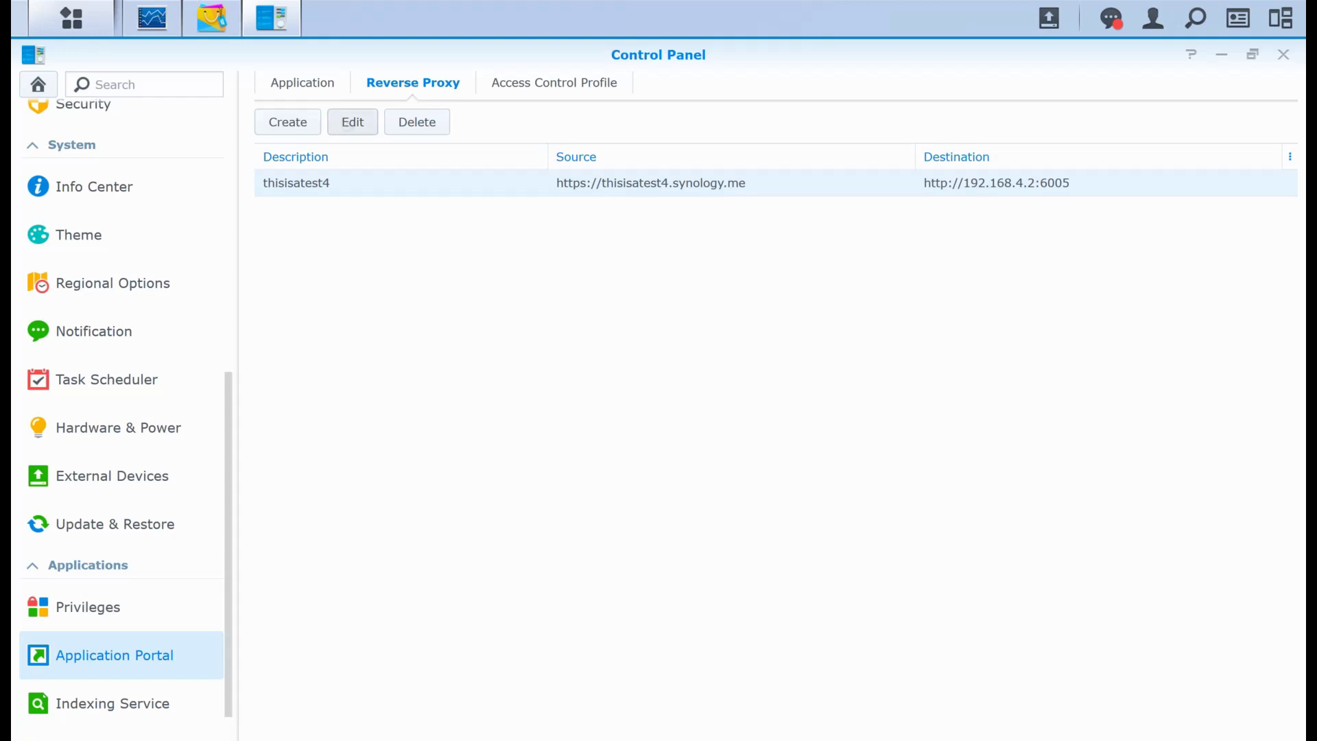
click(352, 122)
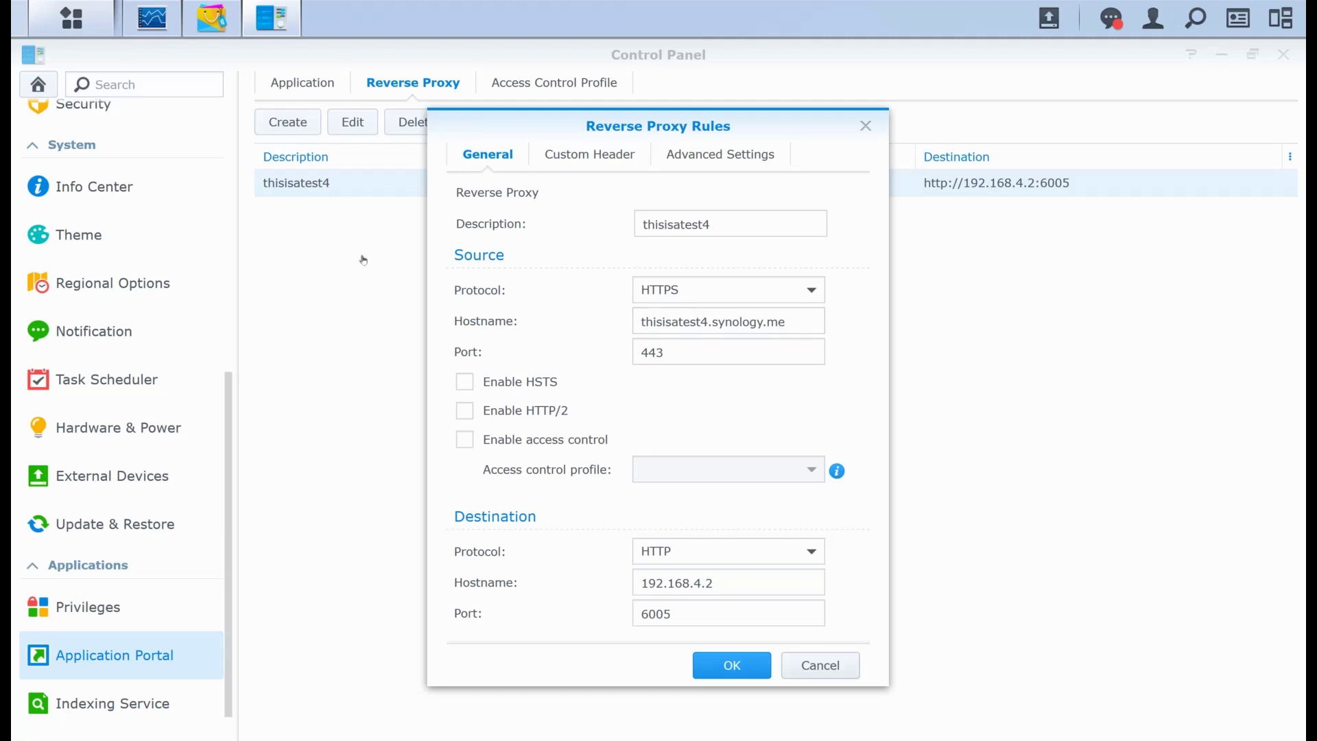
key(Return)
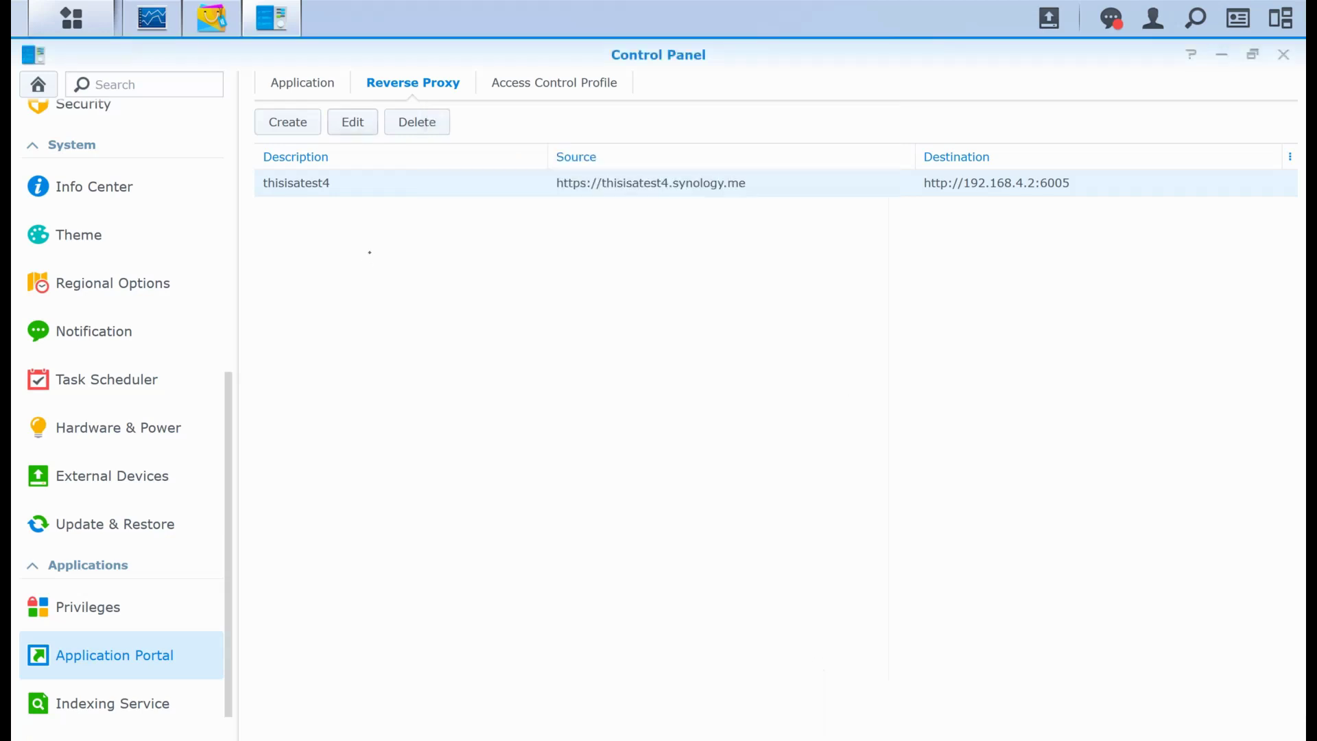
Step: Check that the thisisatest4.synology.me service is assigned the thisisatest4.synology.me certificate, leaving assignments unchanged
click(82, 107)
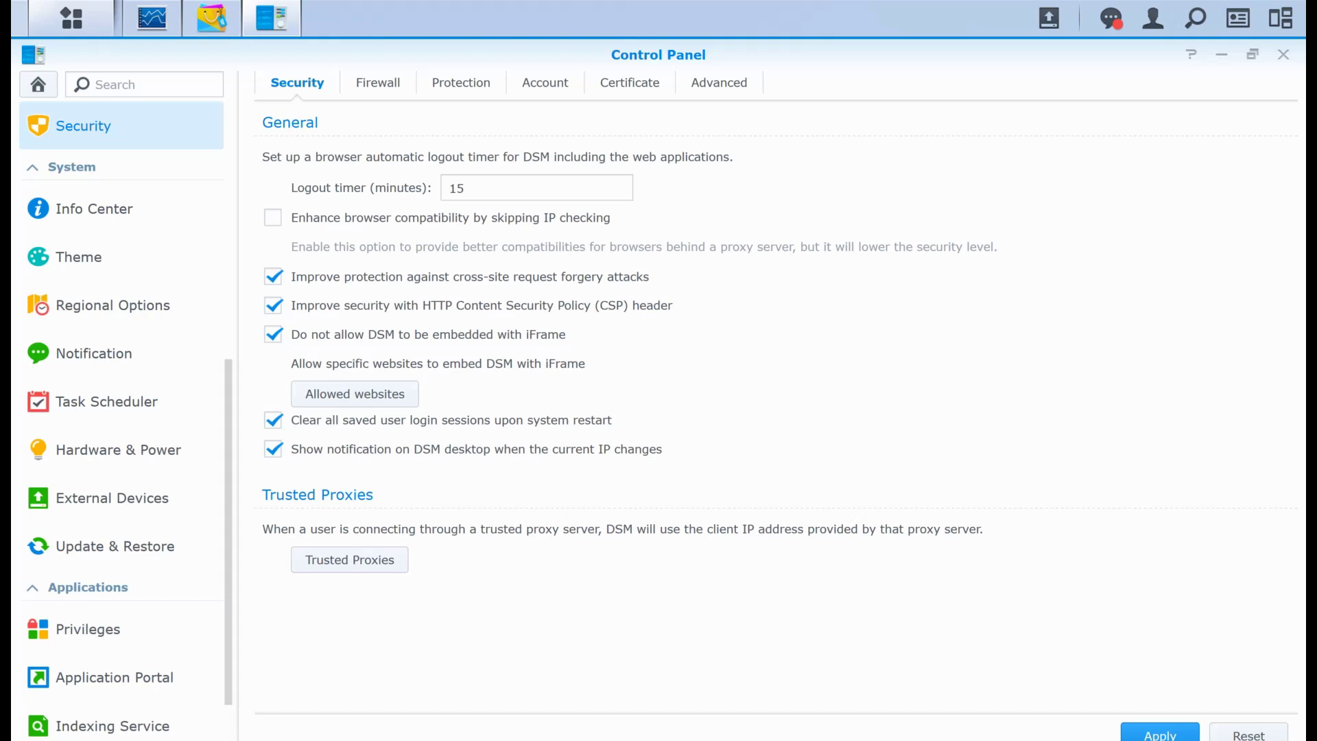
click(630, 82)
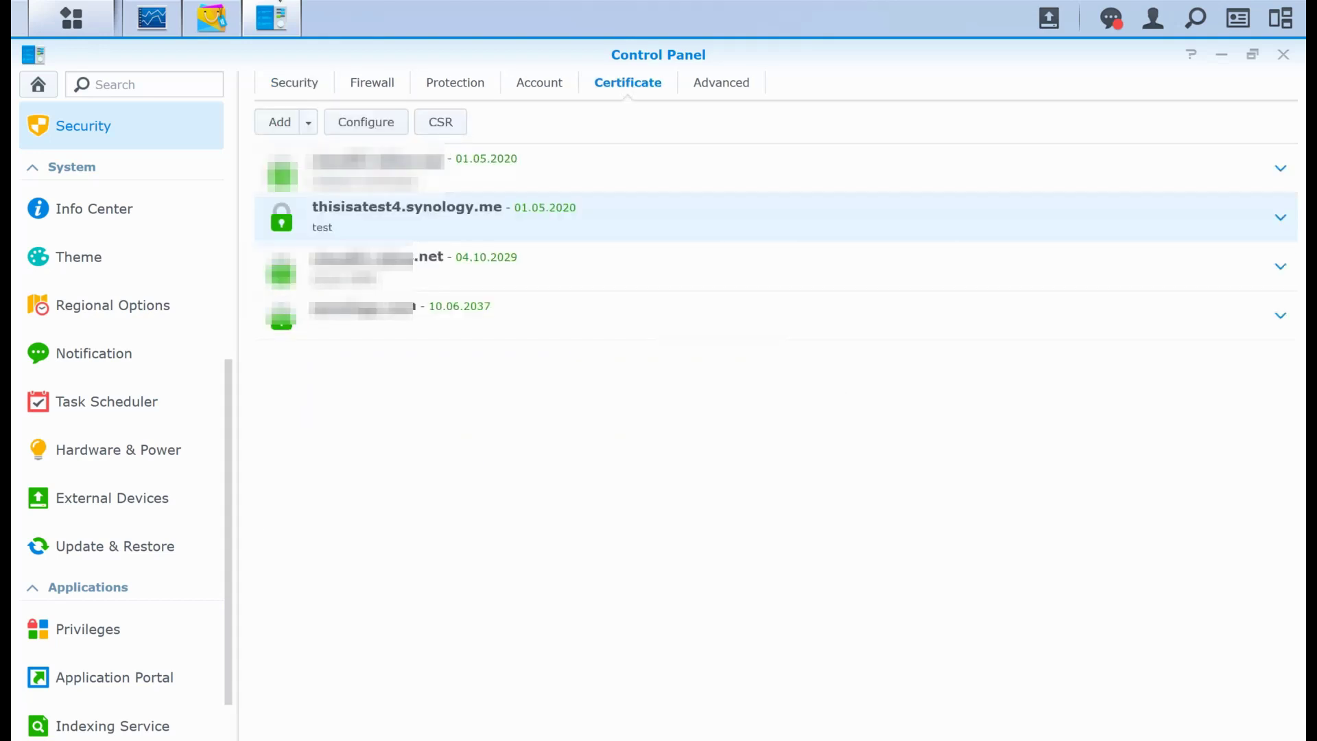
click(366, 121)
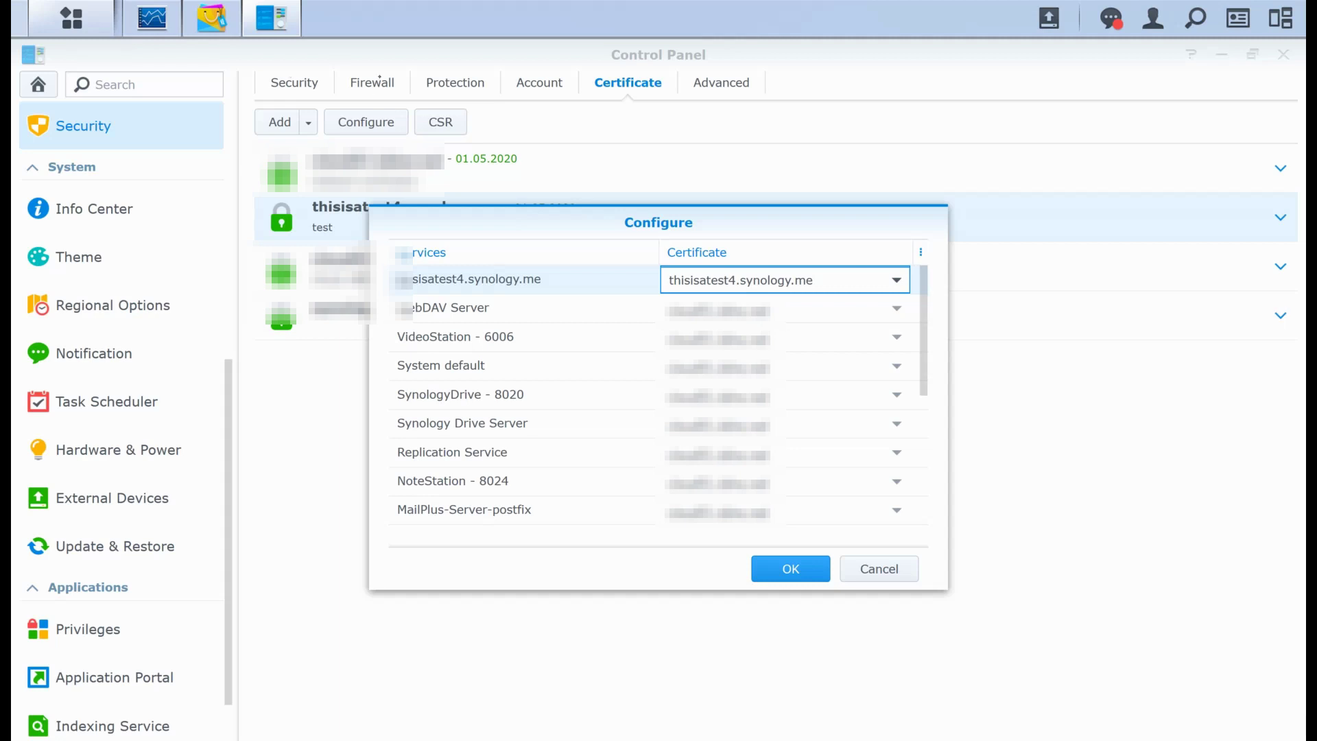
click(878, 569)
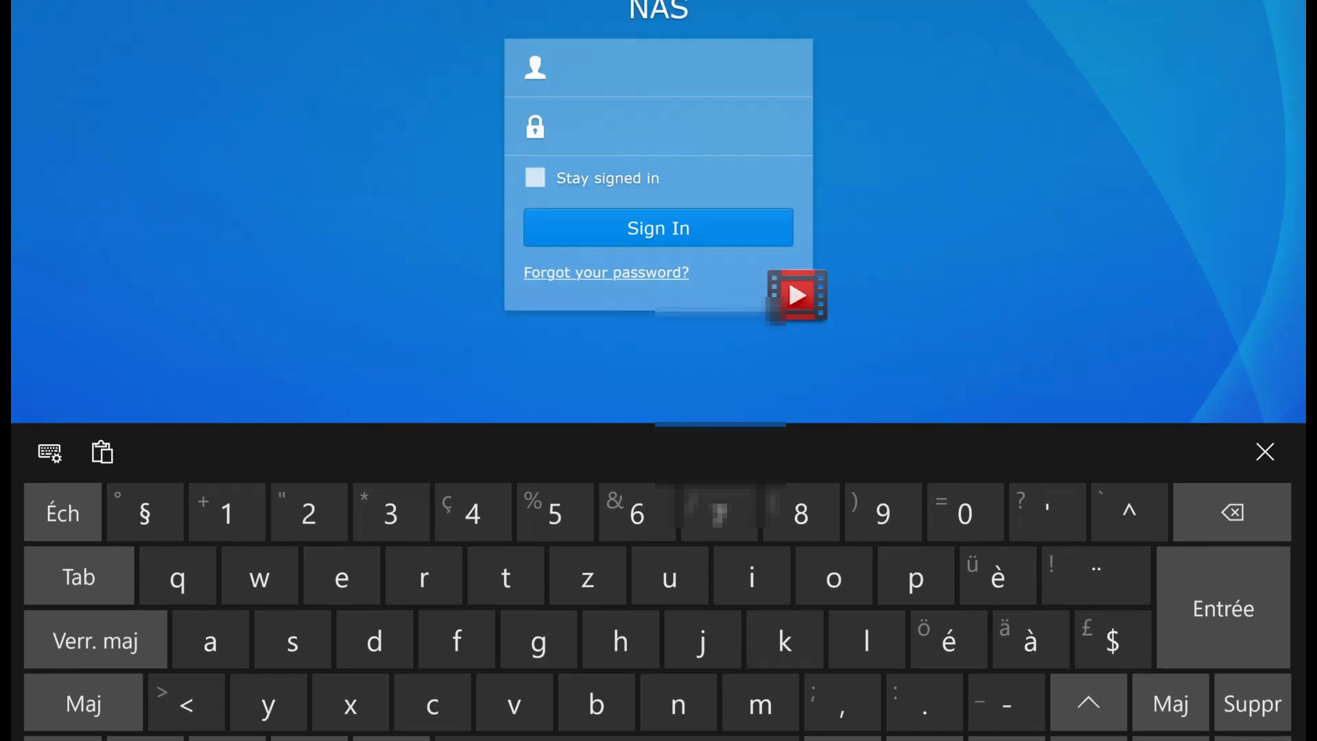
Step: Load thisisatest4.synology.me and confirm its Let's Encrypt certificate expires May 1, 2020
key(Return)
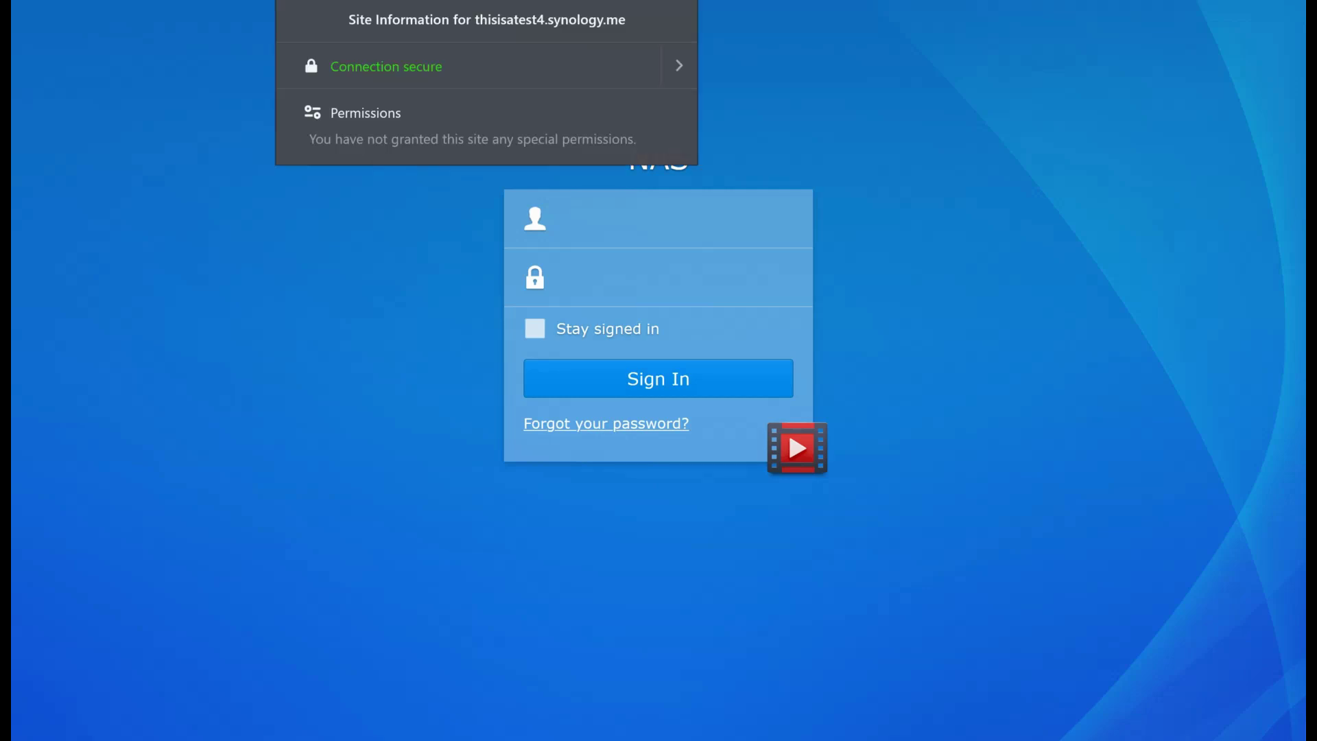
click(679, 65)
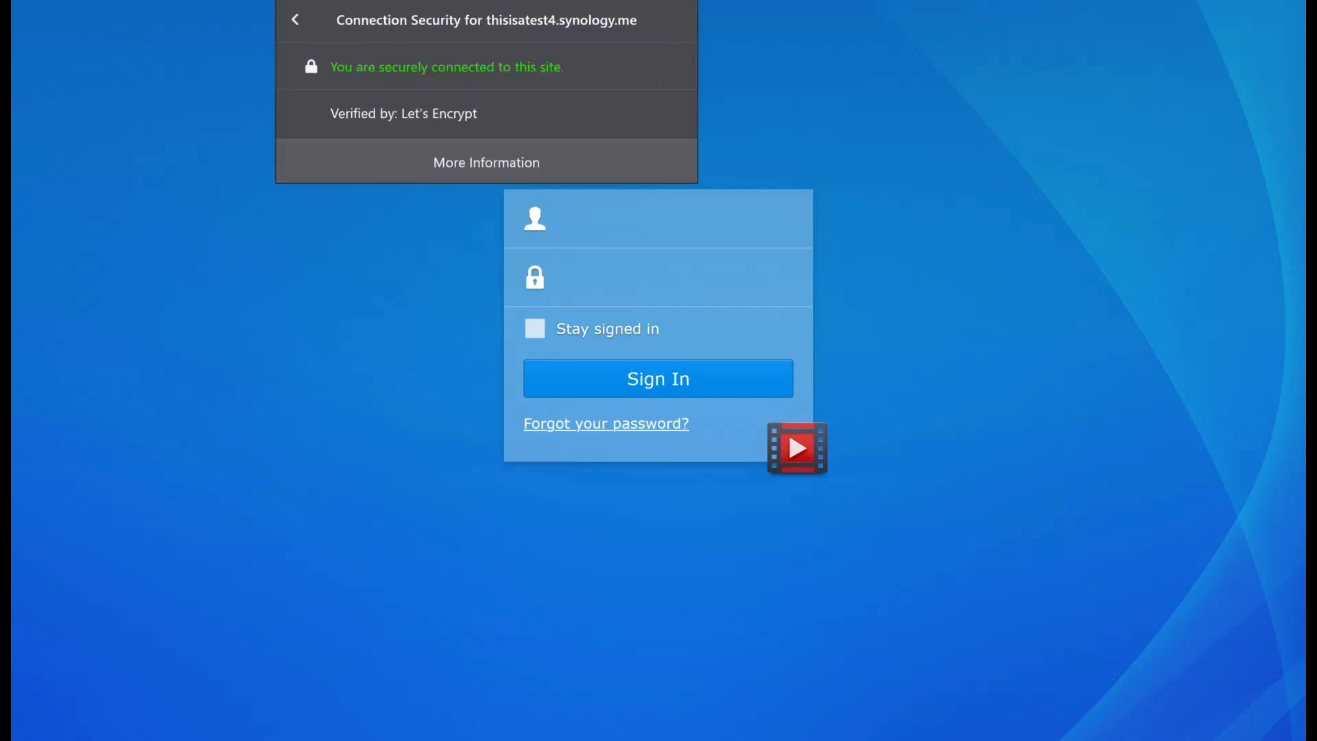
click(486, 162)
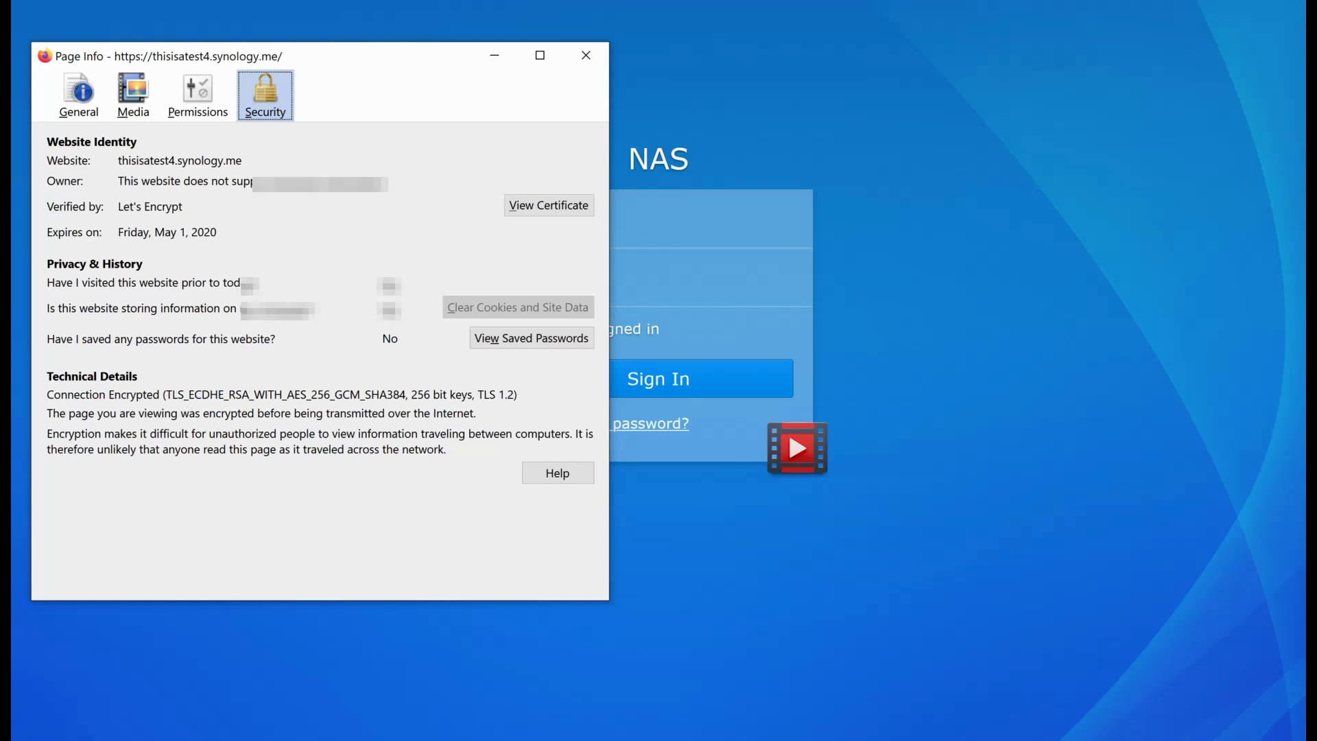
click(586, 55)
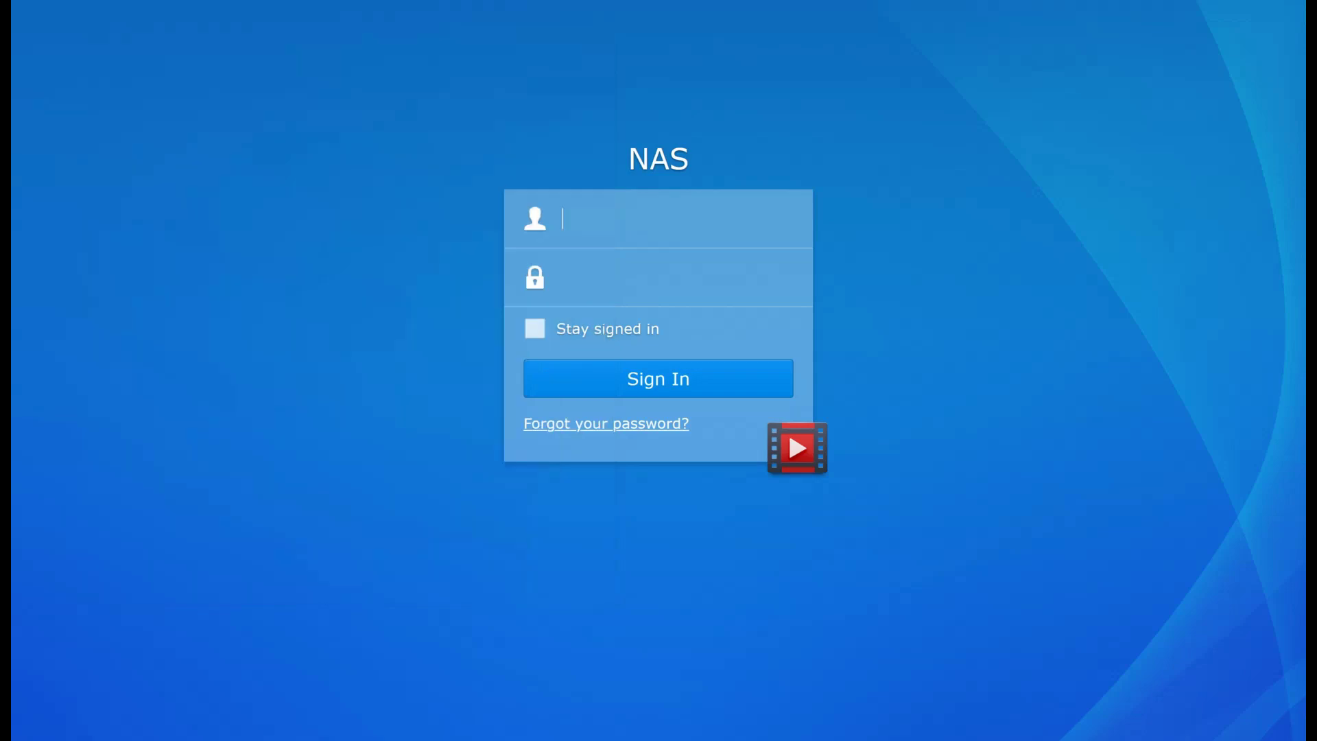